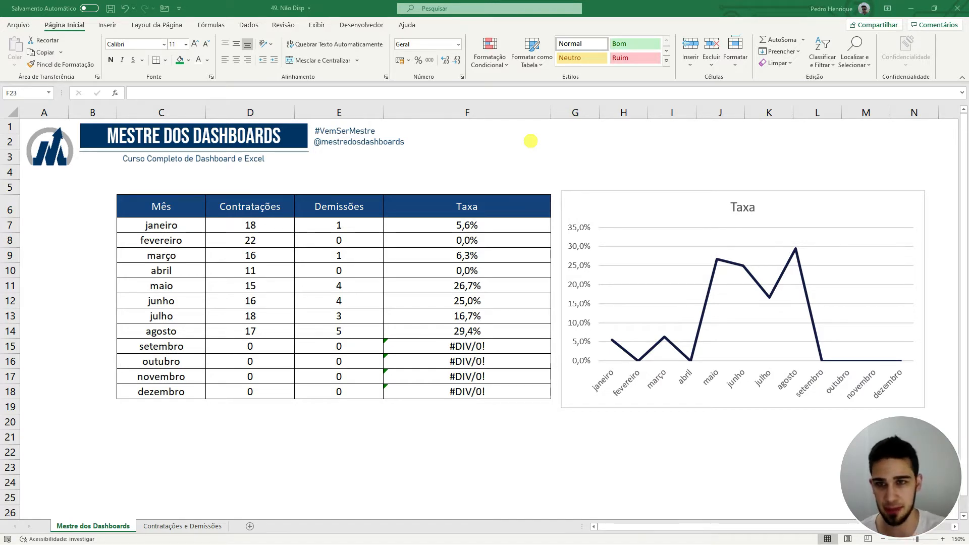
Step: Examine the Mês, Contratações, Demissões and Taxa columns and inspect the January Contratações formula in D7
left_click(182, 215)
key("ctrl+shift+Down")
left_click_drag(257, 209, 263, 400)
left_click_drag(350, 207, 365, 437)
left_click_drag(472, 209, 499, 438)
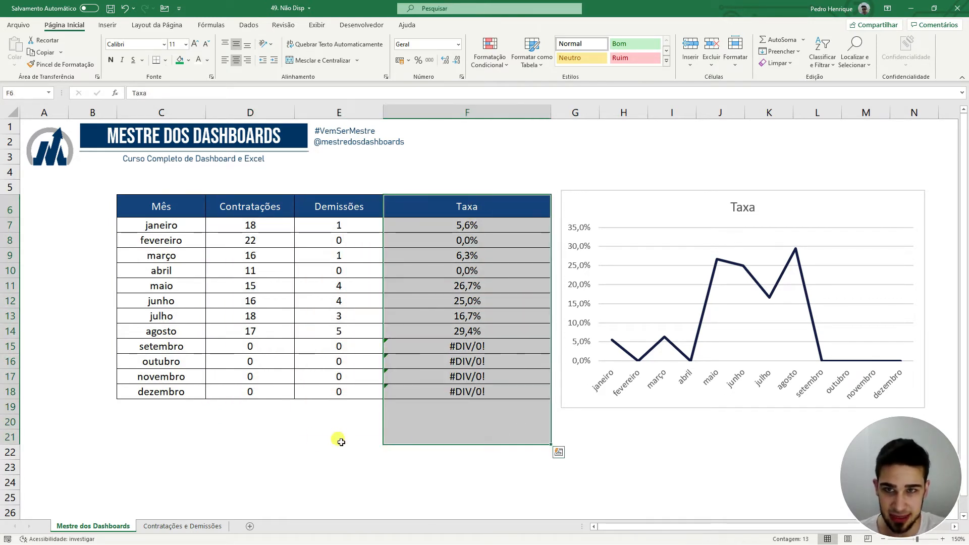
left_click(311, 445)
left_click(268, 225)
double_click(268, 225)
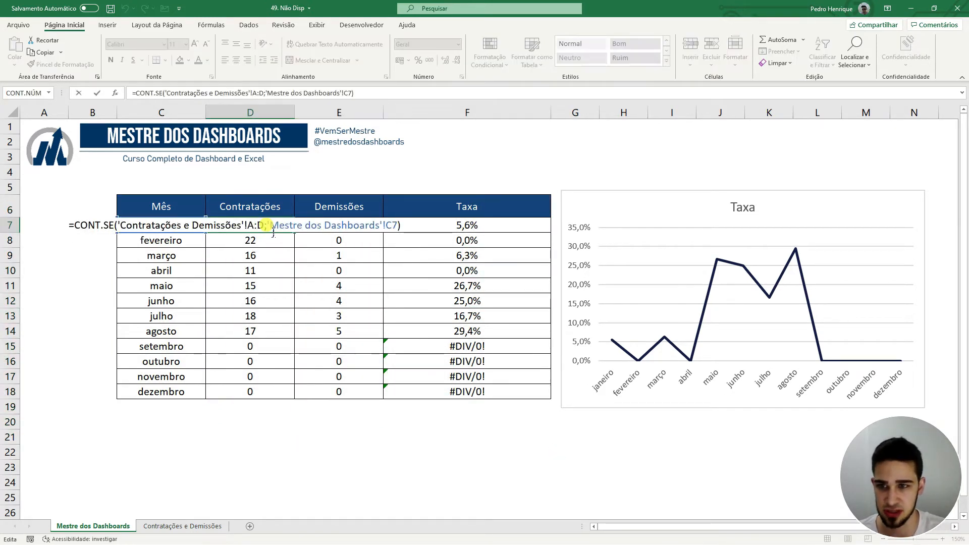
key("Escape")
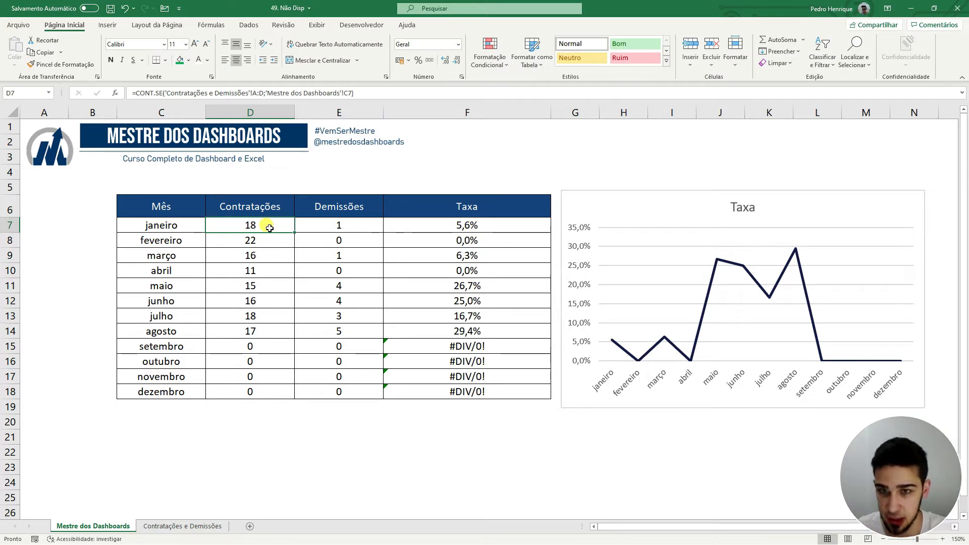
Step: Review the source columns A:D for hires and F:I for dismissals on the Contratações e Demissões sheet, and return to the summary sheet
left_click(179, 526)
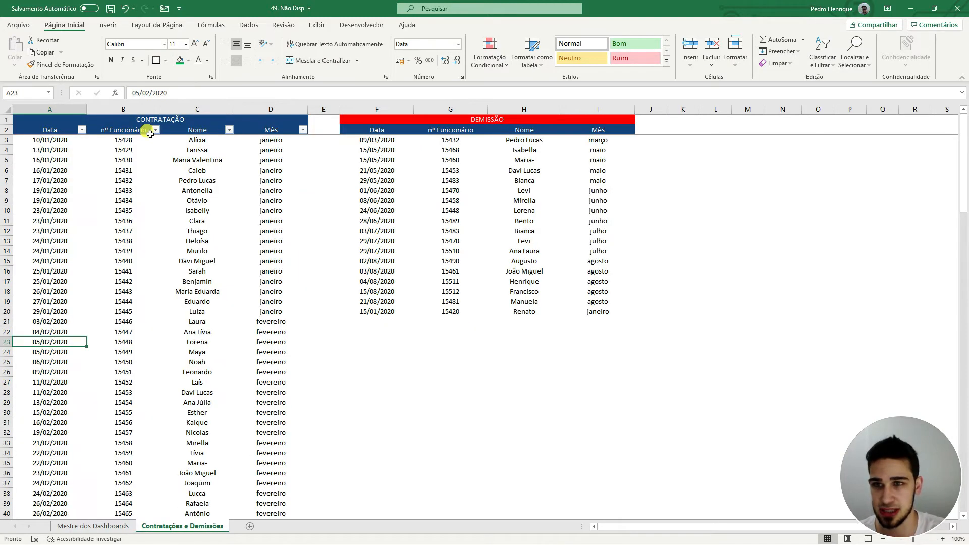
left_click_drag(72, 112, 255, 109)
left_click(320, 160)
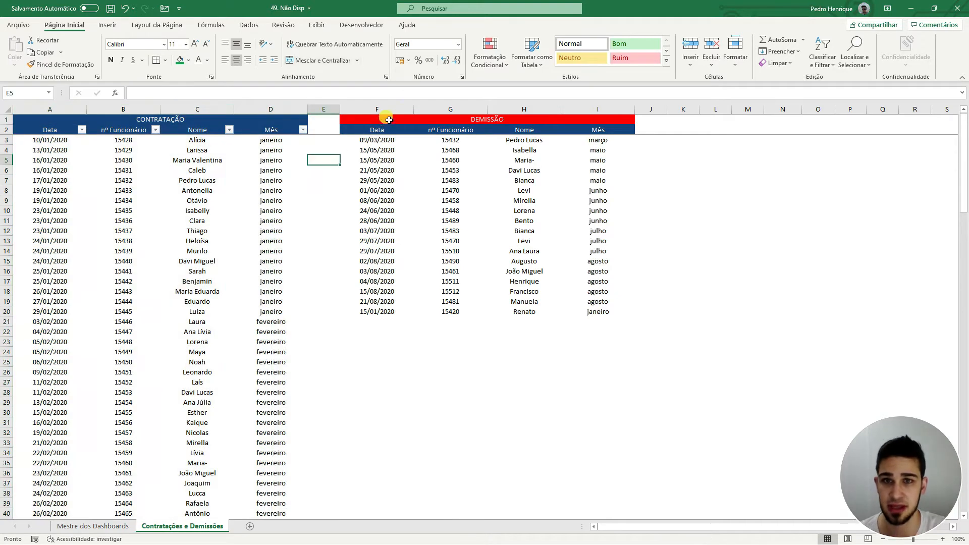
left_click_drag(377, 110, 576, 111)
left_click(524, 181)
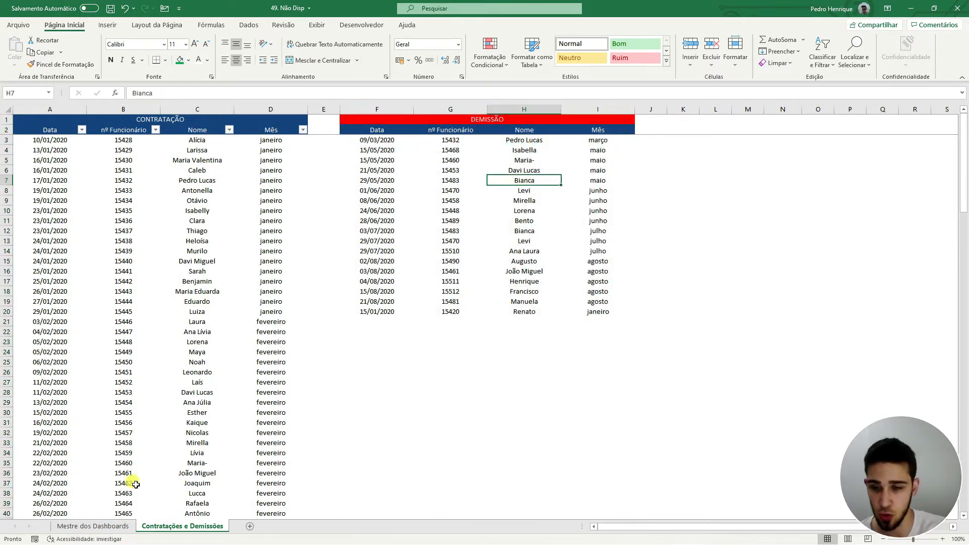
left_click(96, 526)
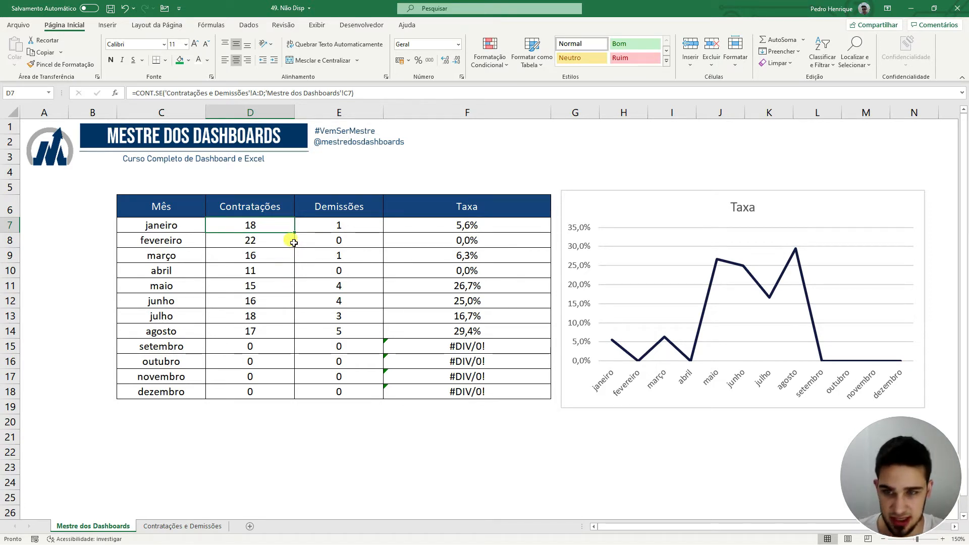
Step: Review the monthly Contratações and Demissões counts and inspect the January Taxa formula in F7
left_click_drag(272, 225, 249, 406)
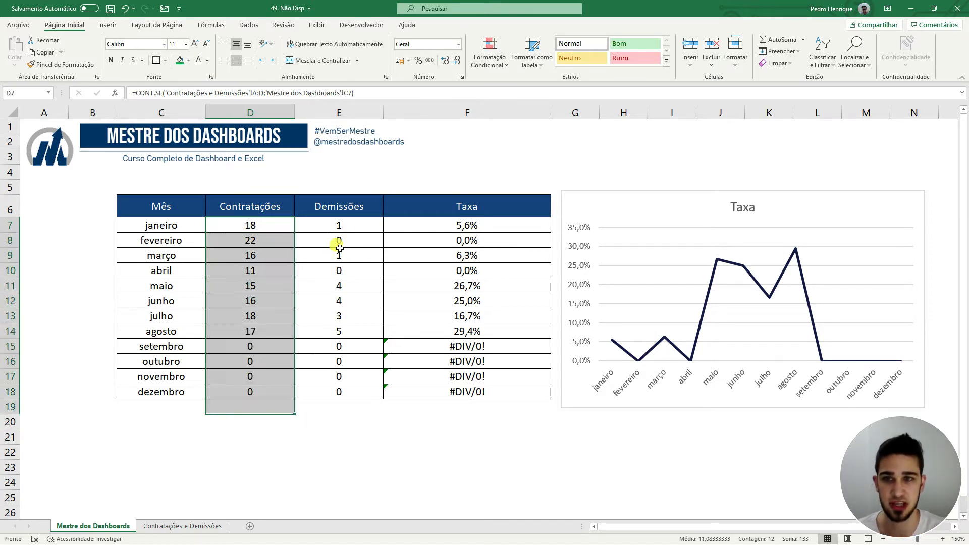
left_click_drag(340, 225, 342, 394)
left_click(335, 375)
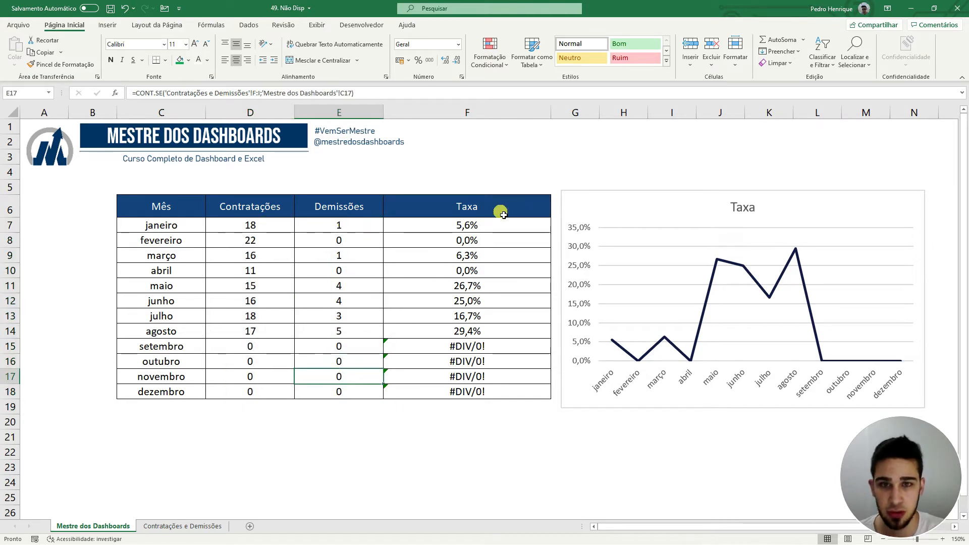
left_click(498, 228)
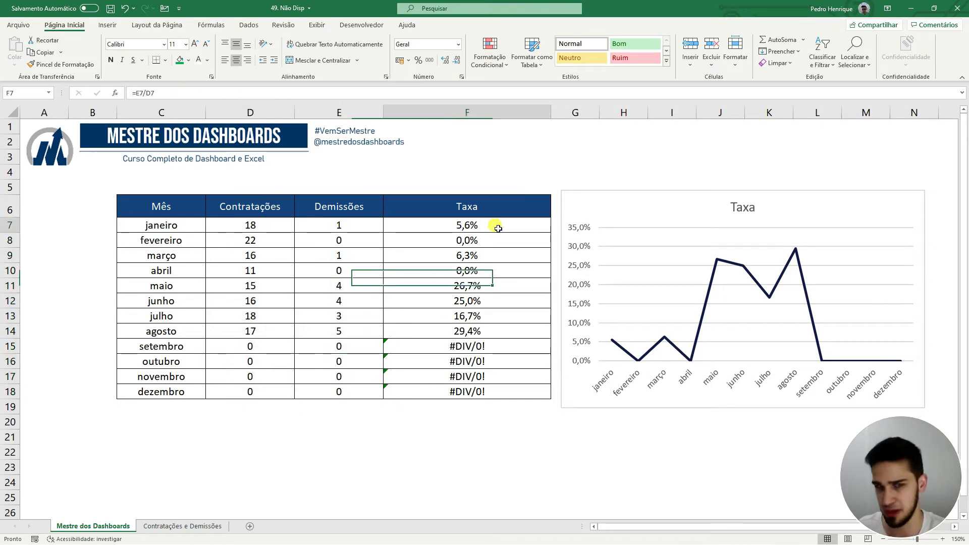
double_click(496, 226)
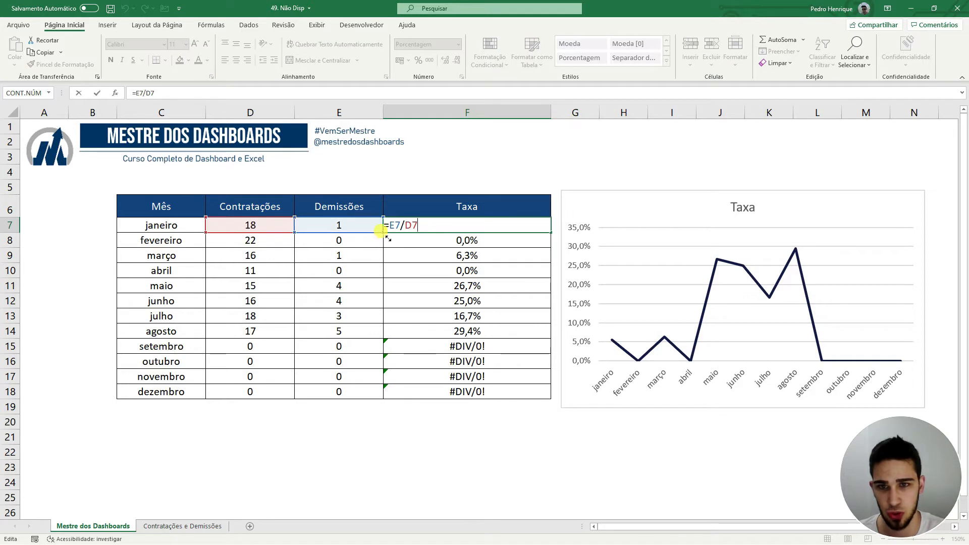
key("ctrl+Return")
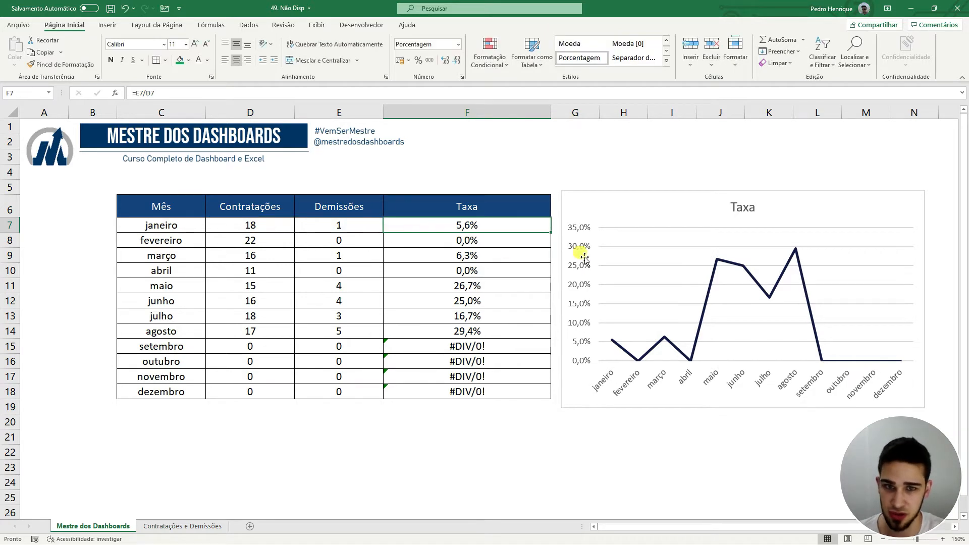
double_click(551, 233)
left_click(526, 426)
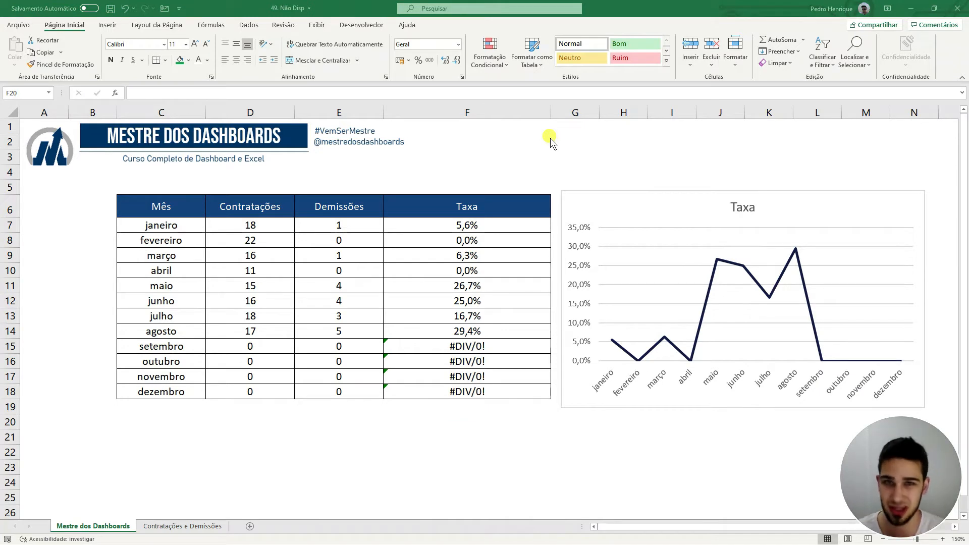
Step: Examine the Contratações, Demissões and Taxa cells for setembro to dezembro to trace the division errors
left_click(483, 228)
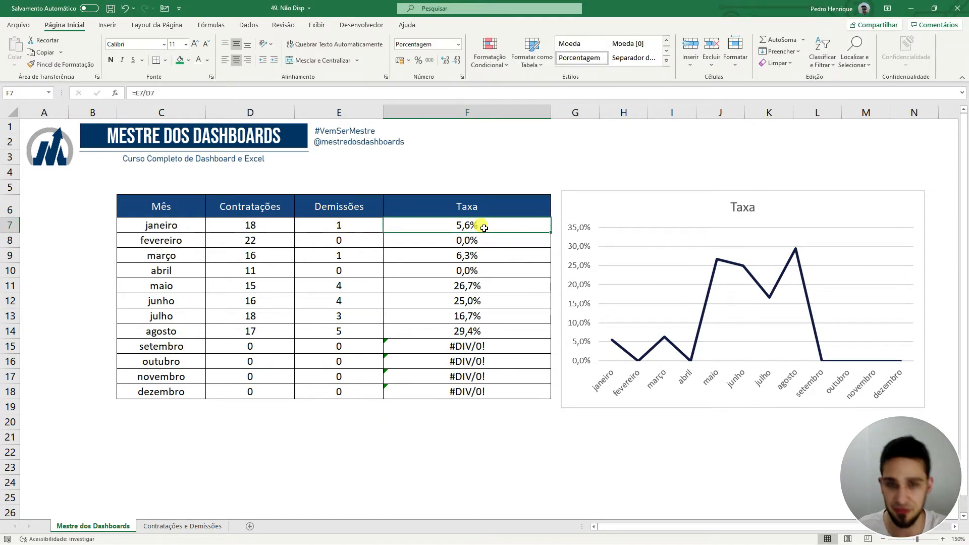
left_click_drag(198, 345, 193, 392)
left_click(302, 373)
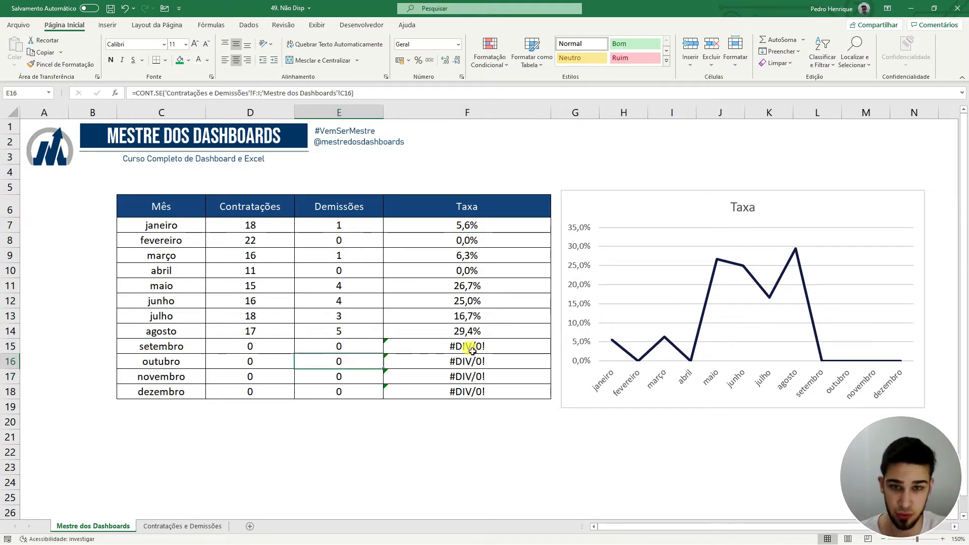
left_click_drag(489, 346, 482, 376)
left_click(482, 376)
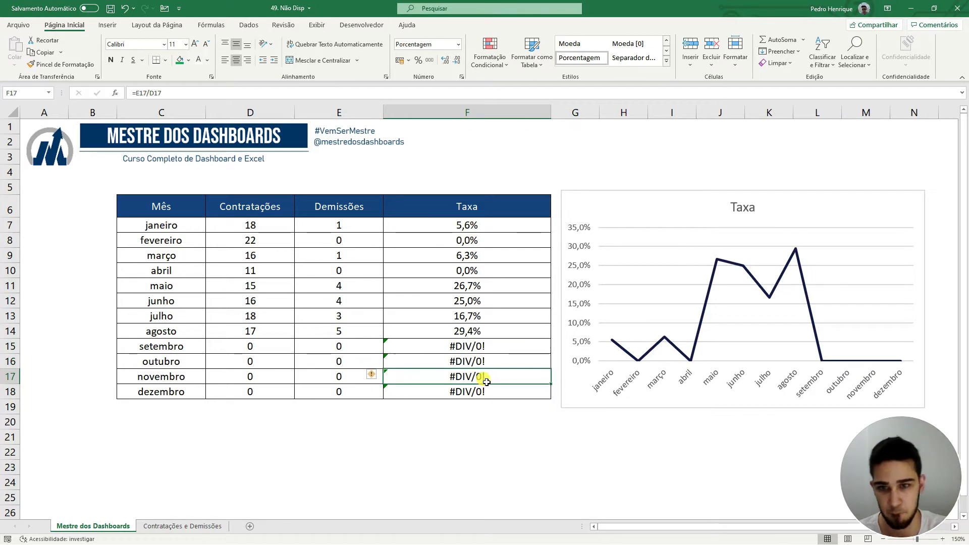
left_click_drag(271, 359, 278, 392)
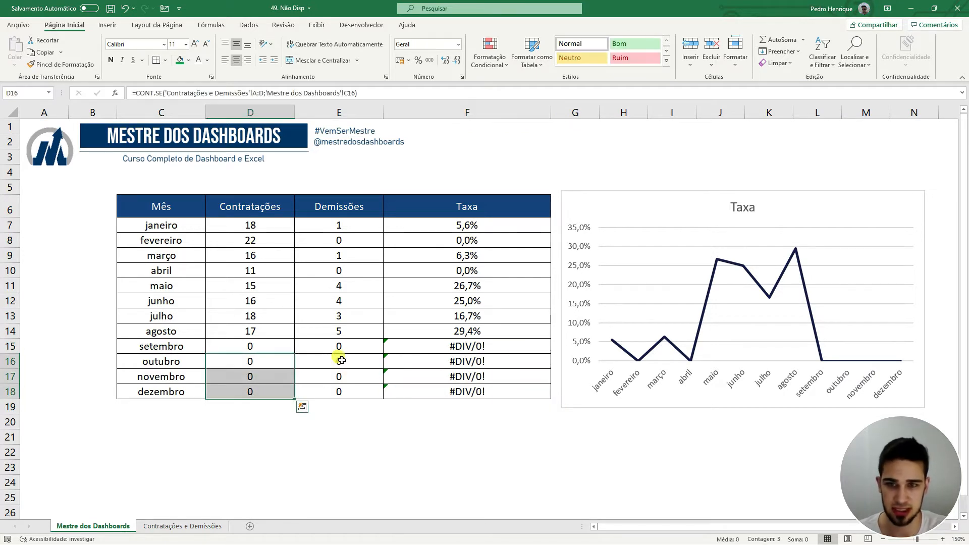
left_click_drag(333, 346, 338, 395)
left_click(337, 382)
left_click(259, 351)
left_click(324, 352)
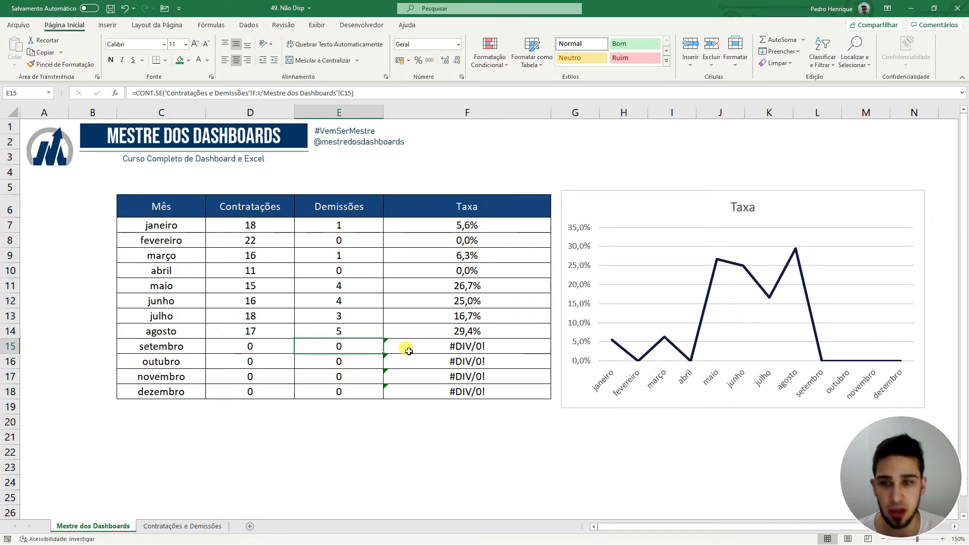
Step: Compare the agosto row with the Taxa line chart and inspect how the series is plotted after agosto
left_click_drag(168, 333, 504, 338)
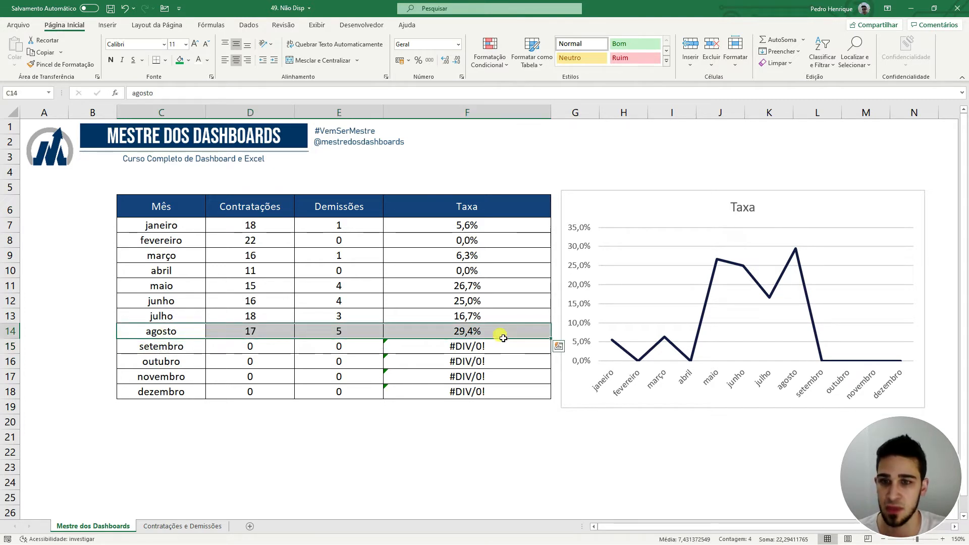
left_click(668, 214)
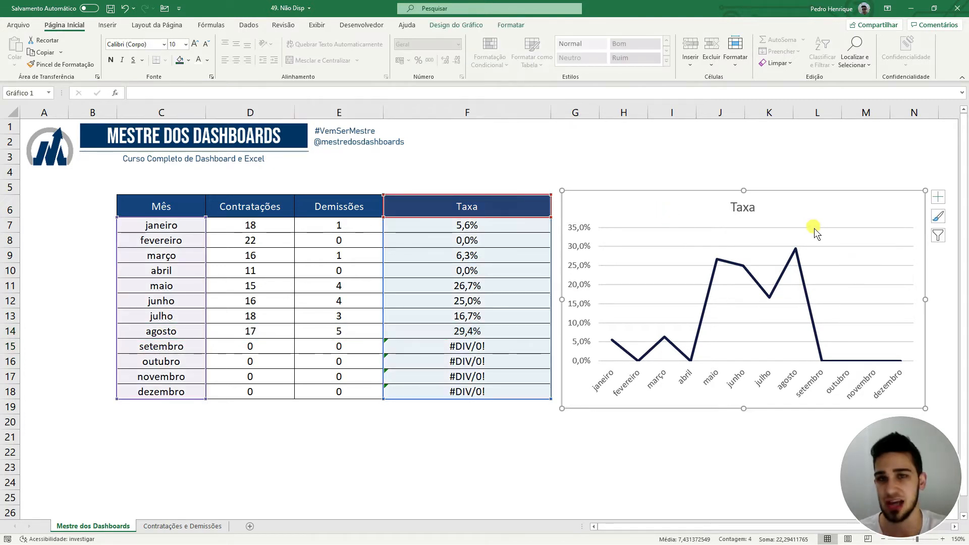
left_click(727, 453)
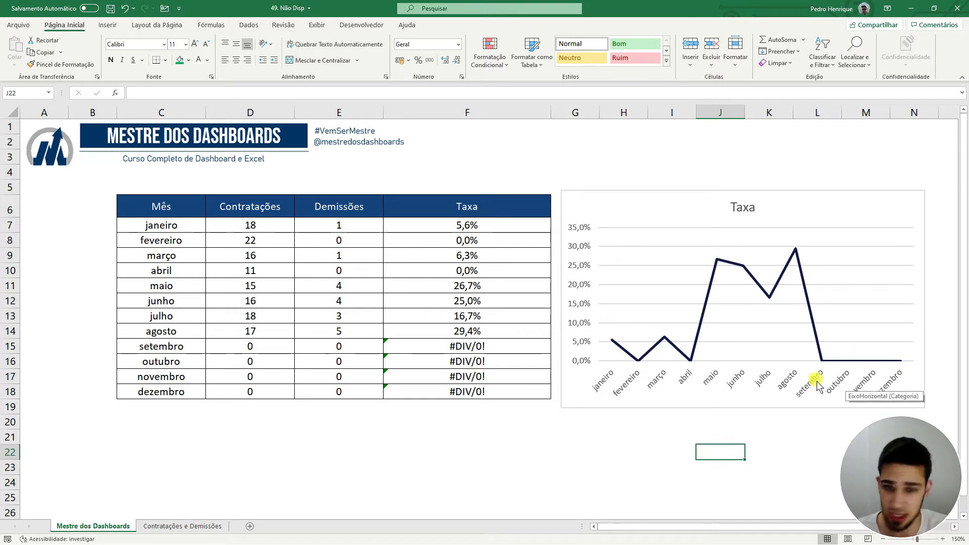
left_click(810, 323)
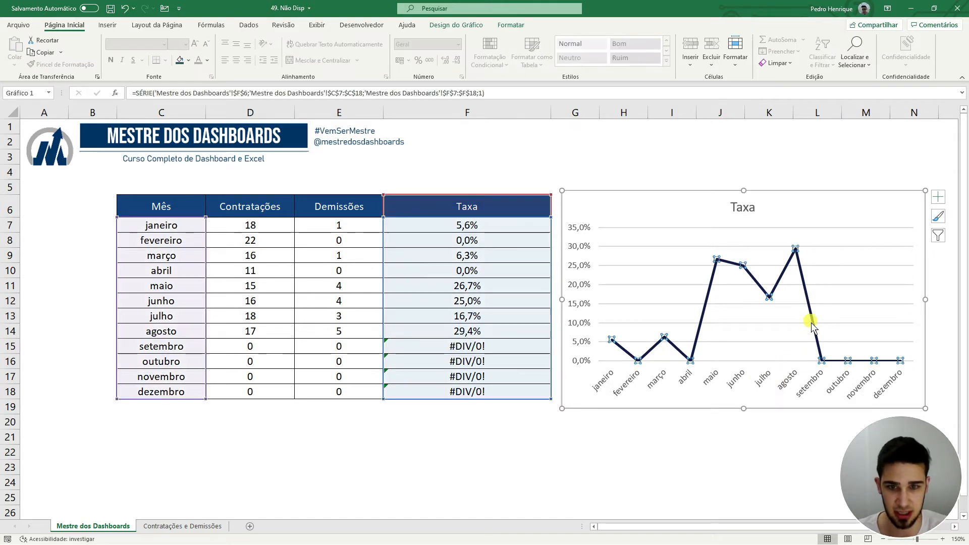
left_click(534, 446)
Step: Clear the Taxa formulas for setembro to dezembro in F15:F18
left_click_drag(479, 347, 485, 390)
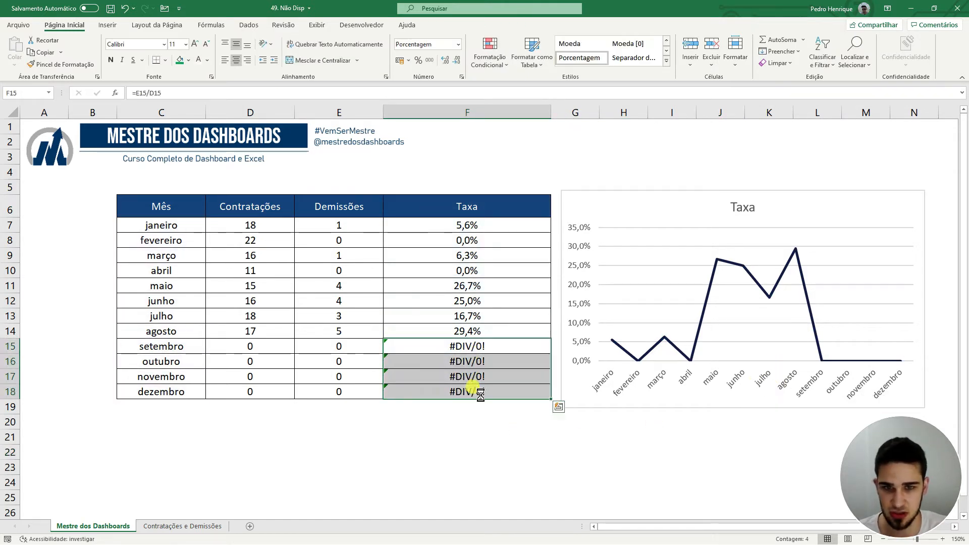
key("Delete")
left_click(496, 457)
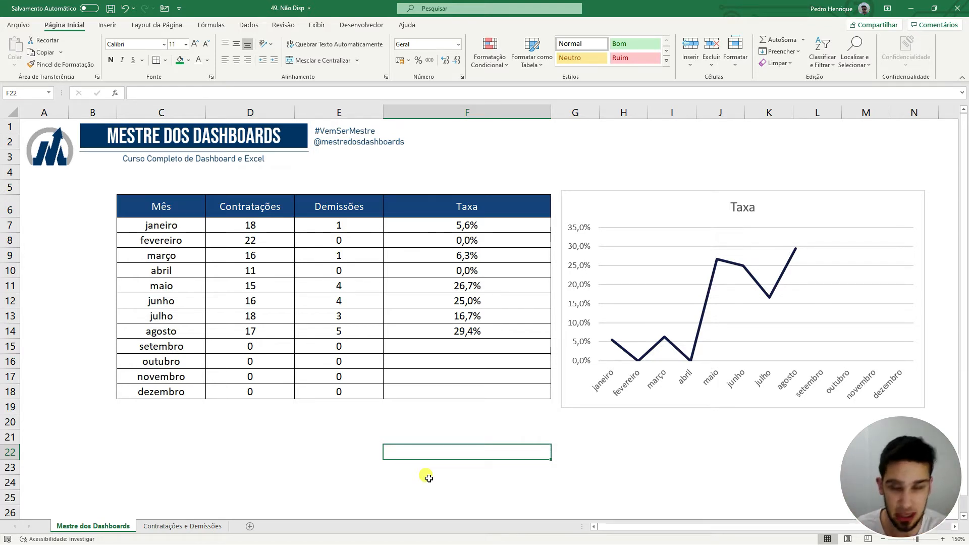
Step: Extend the agosto Taxa formula in stages through setembro and outubro down to dezembro
left_click(497, 334)
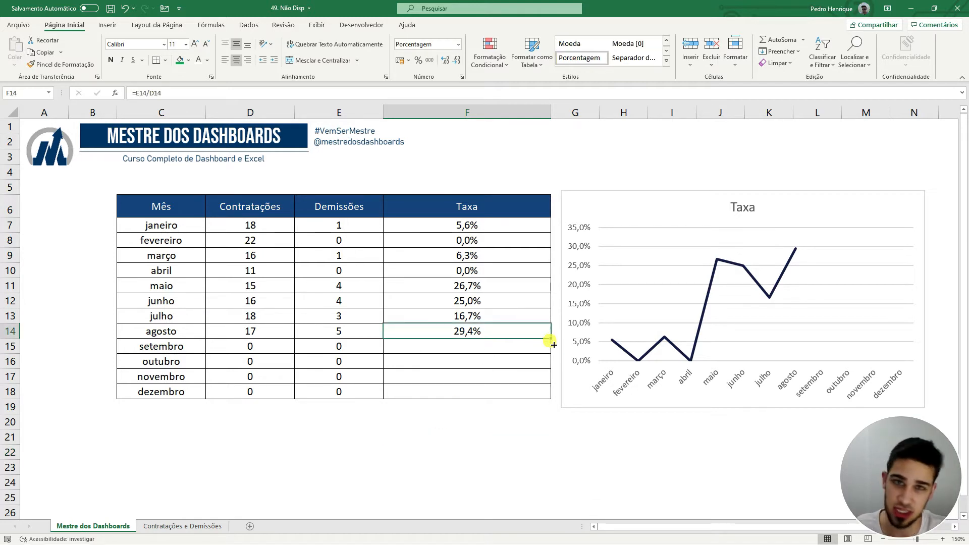
left_click_drag(552, 342, 536, 364)
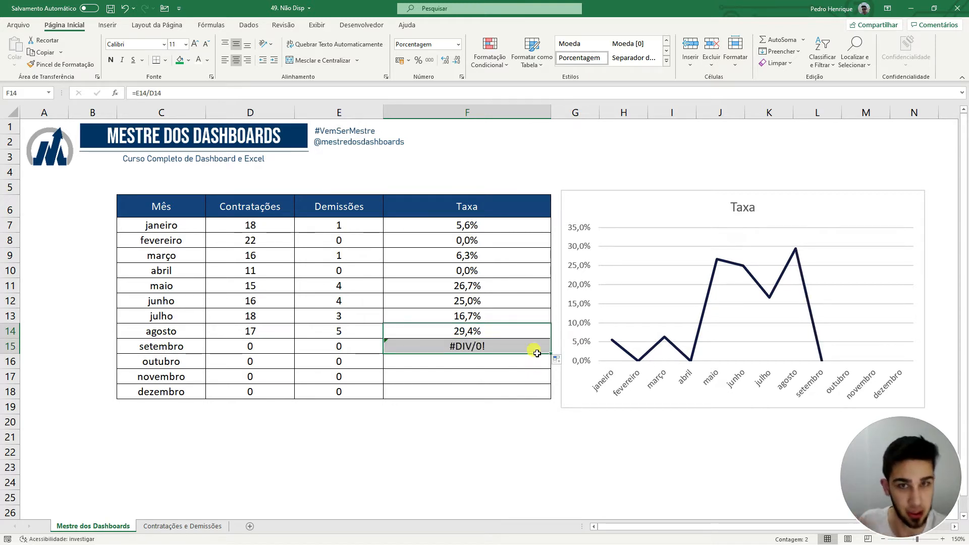
left_click(534, 352)
left_click_drag(553, 357, 550, 372)
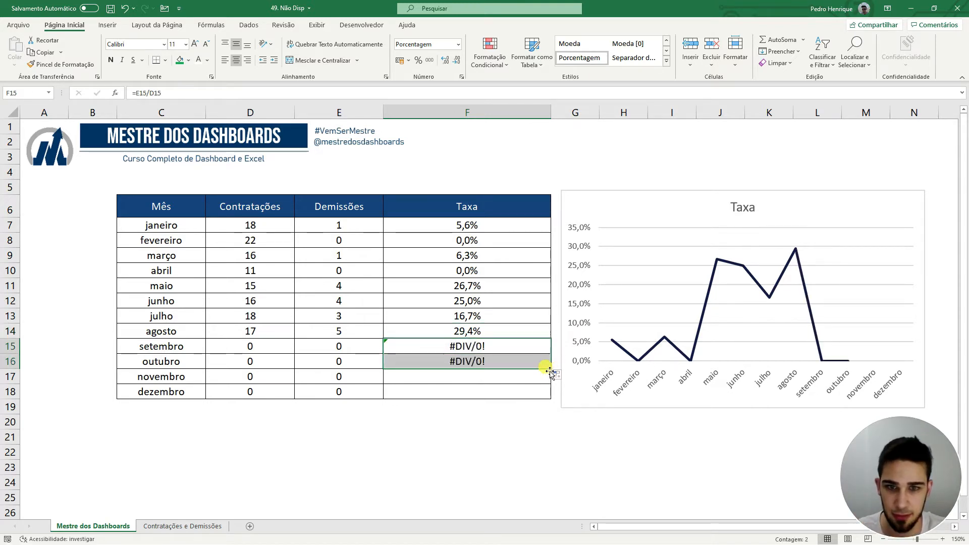
left_click(547, 366)
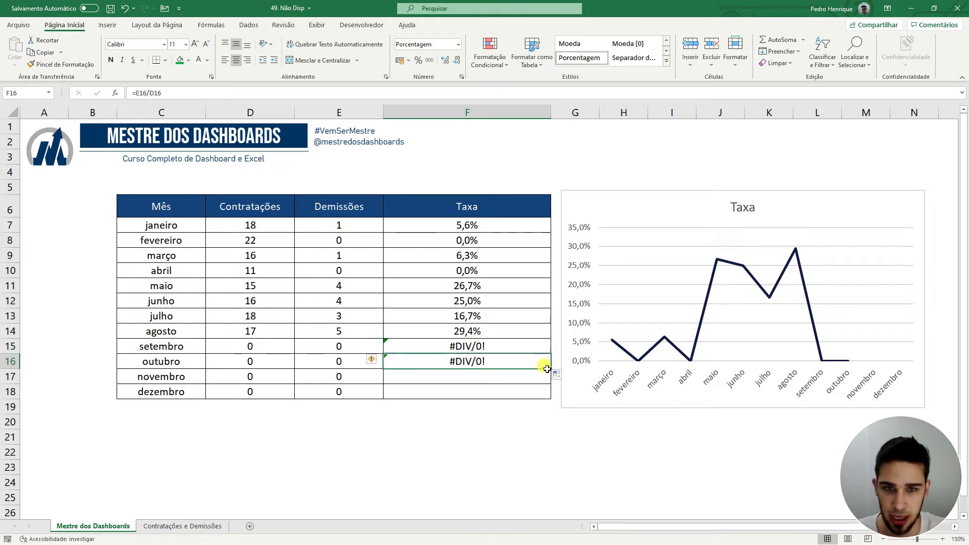
left_click_drag(552, 369, 553, 399)
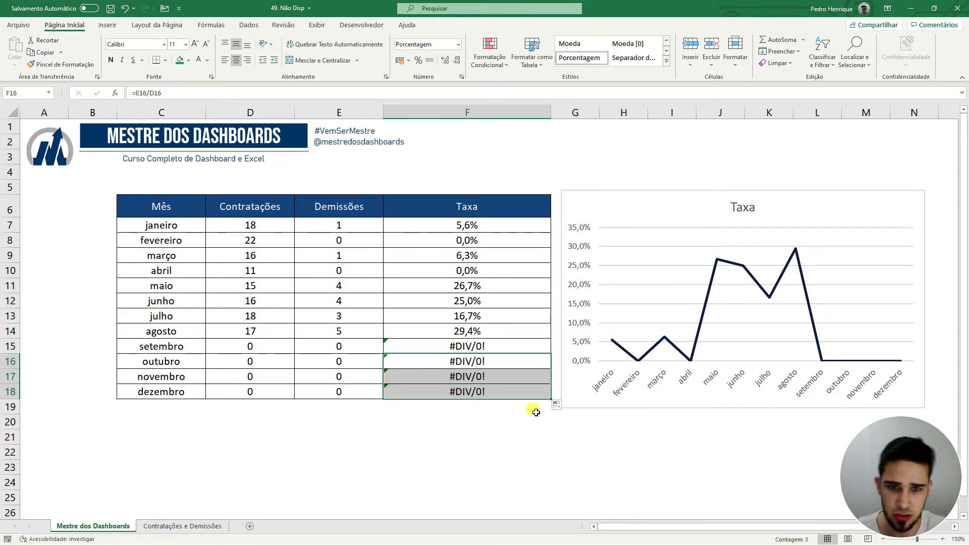
Step: Clear the Taxa cells F15:F18 again and refill them with the formula from F14
left_click_drag(457, 347, 461, 392)
key("Delete")
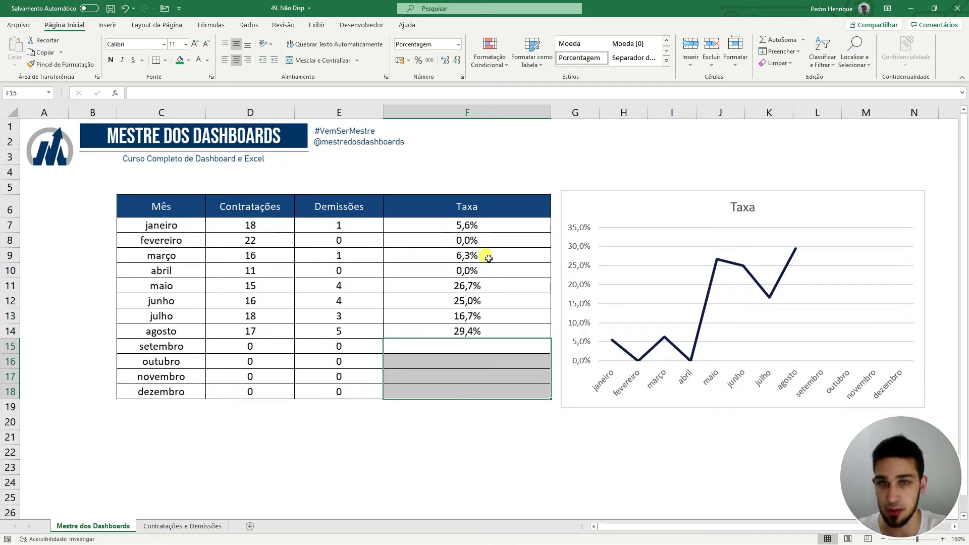
left_click(500, 331)
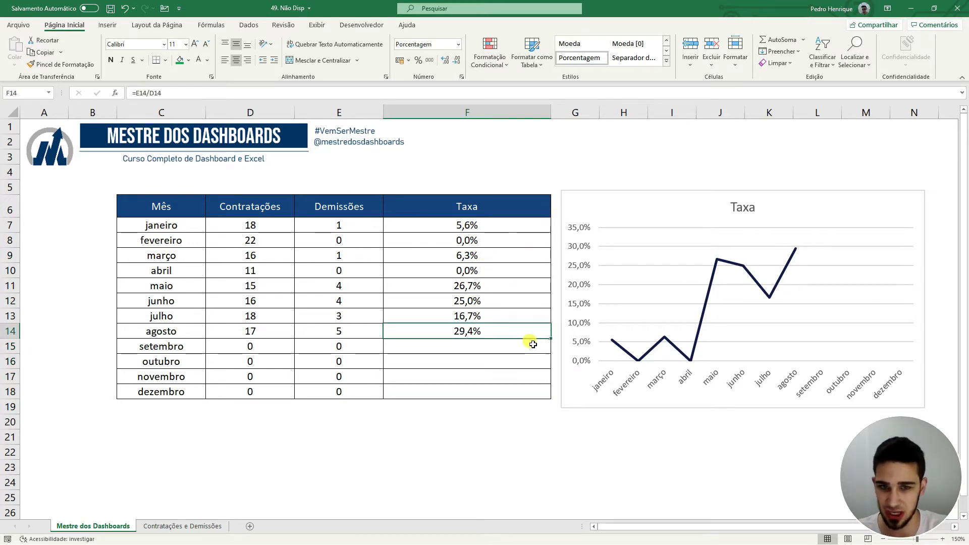
left_click_drag(553, 344, 538, 397)
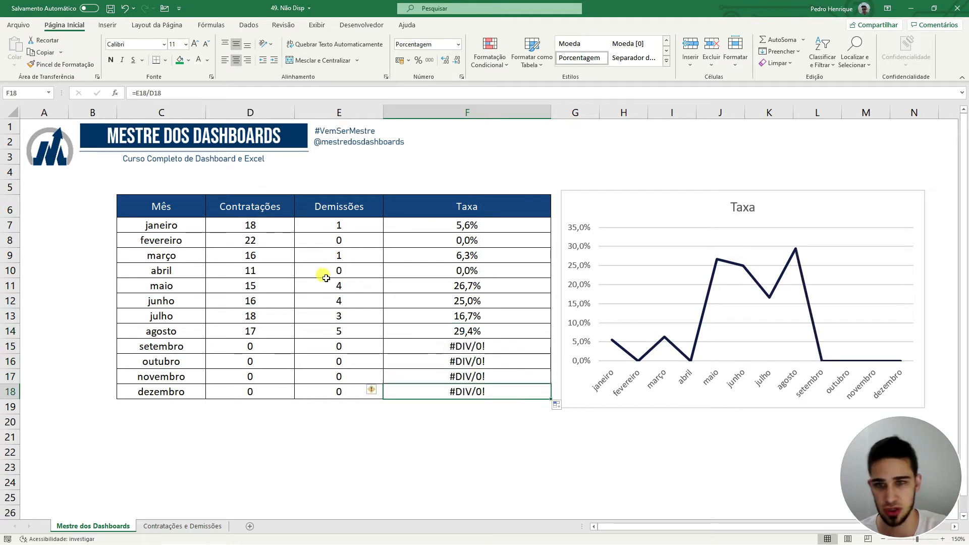
Step: Clear the Contratações, Demissões and Taxa cells in D7:F18 and delete the Taxa line chart
left_click_drag(250, 226, 408, 386)
key("Delete")
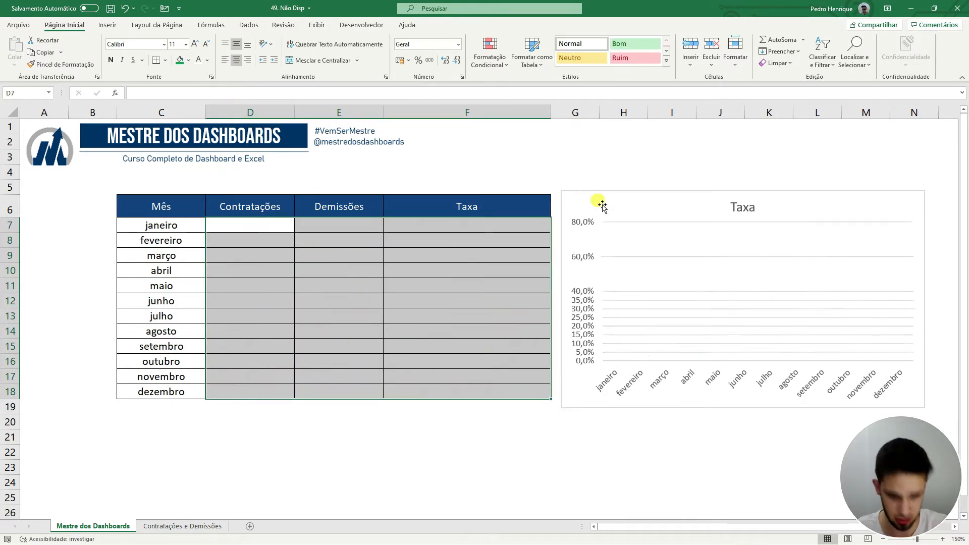
left_click(602, 205)
key("Delete")
left_click(591, 209)
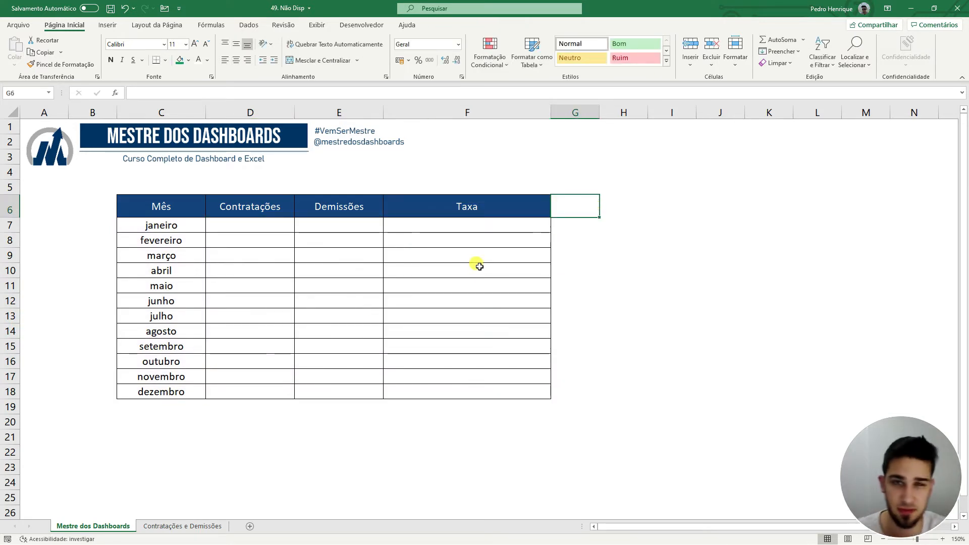
left_click(265, 232)
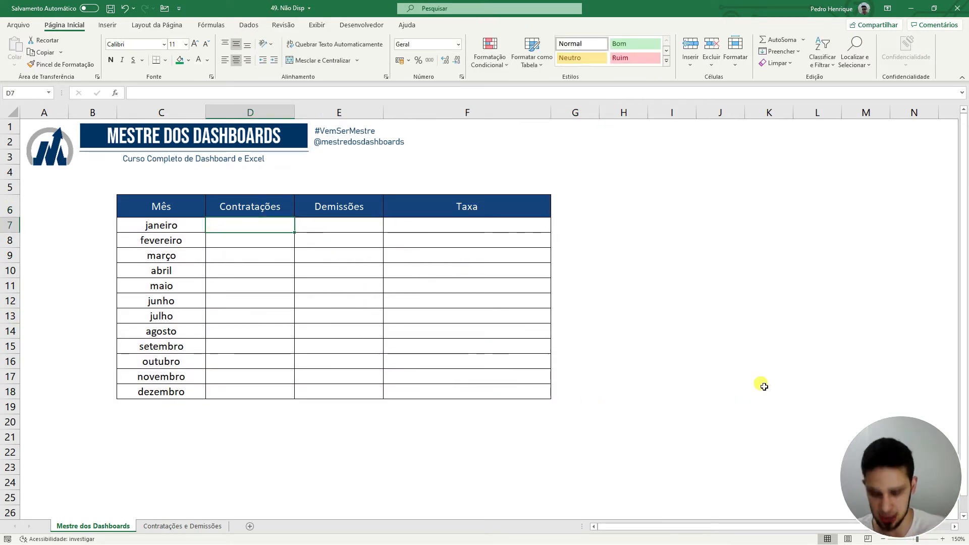
Step: Count janeiro hires in D7 with CONT.SE over column D of Contratações e Demissões, using C7 as criterion, and fill down to dezembro
type("=CONT.SE(")
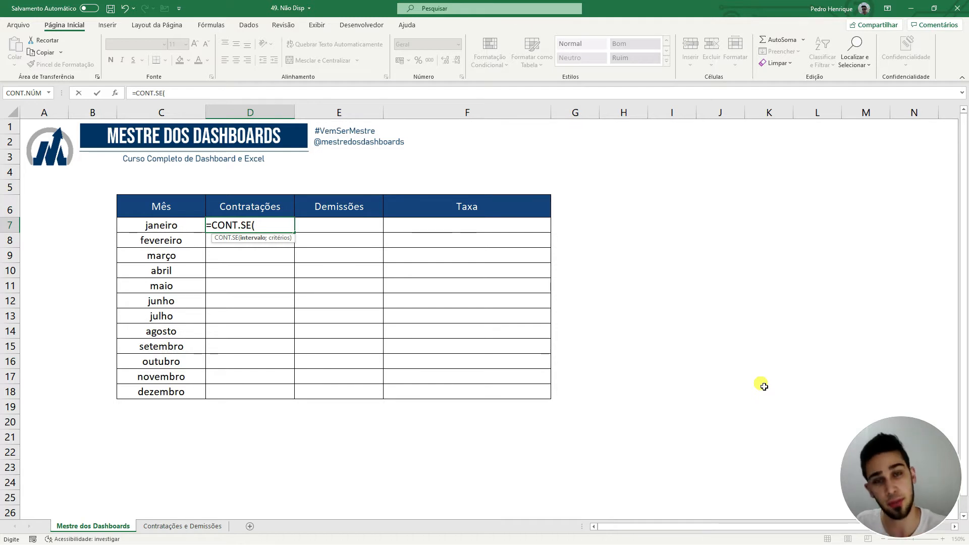
left_click(193, 527)
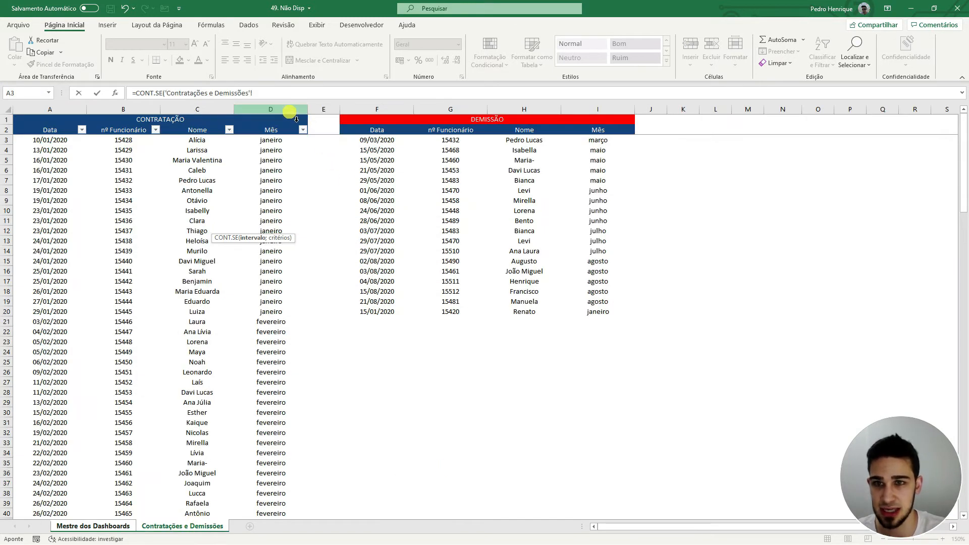
left_click(284, 110)
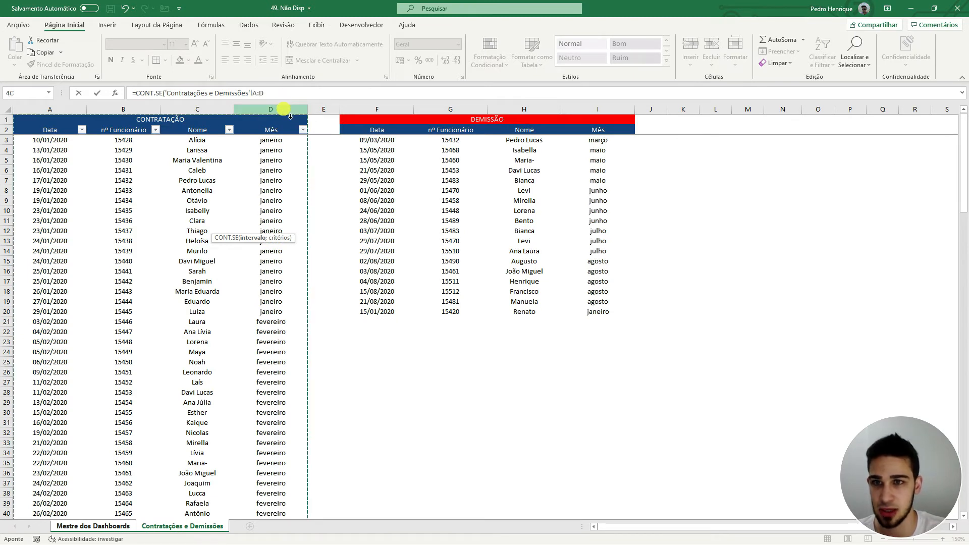
left_click(257, 93)
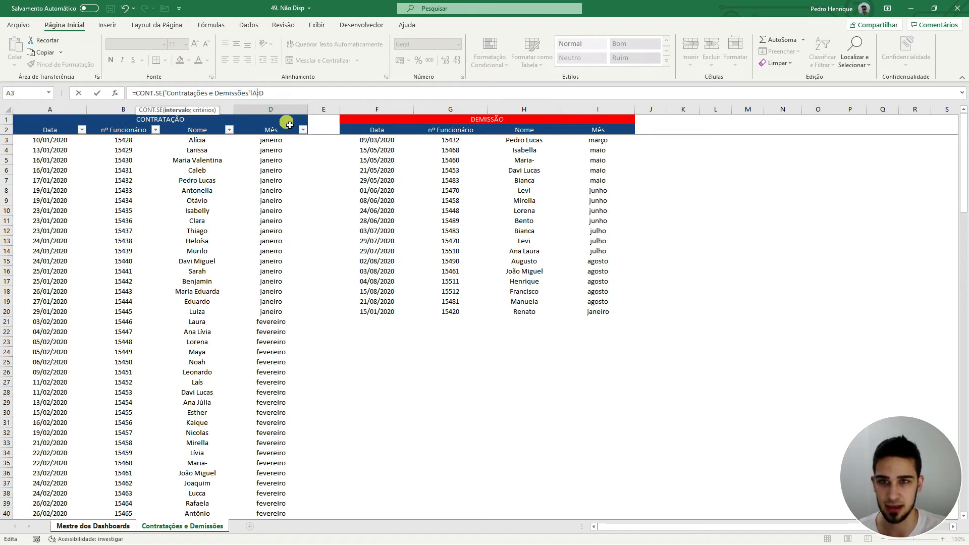
left_click(284, 93)
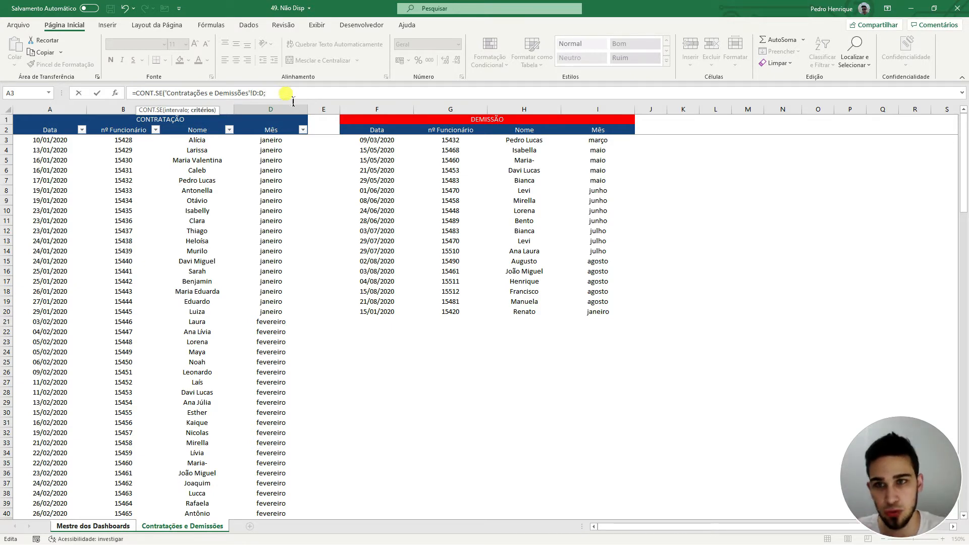
left_click(124, 526)
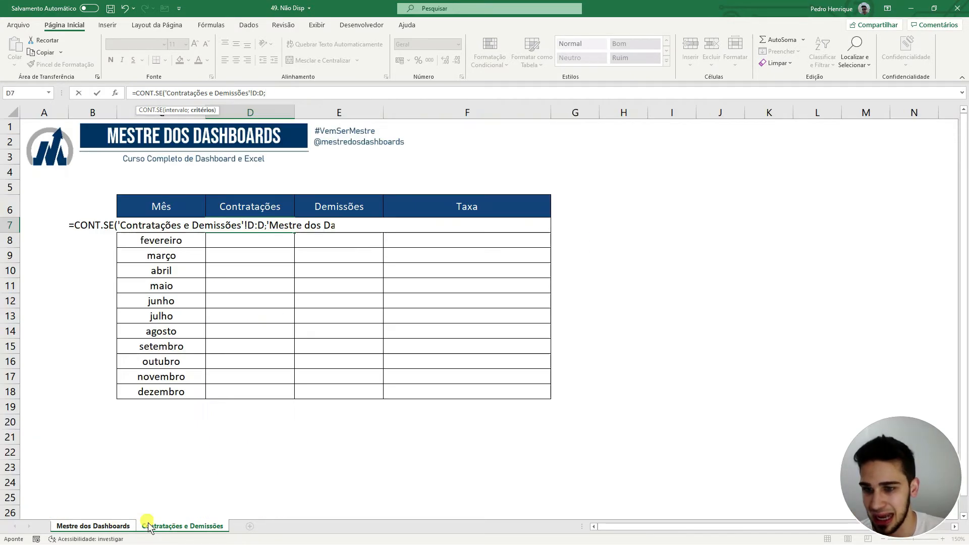
left_click(151, 240)
key("Up")
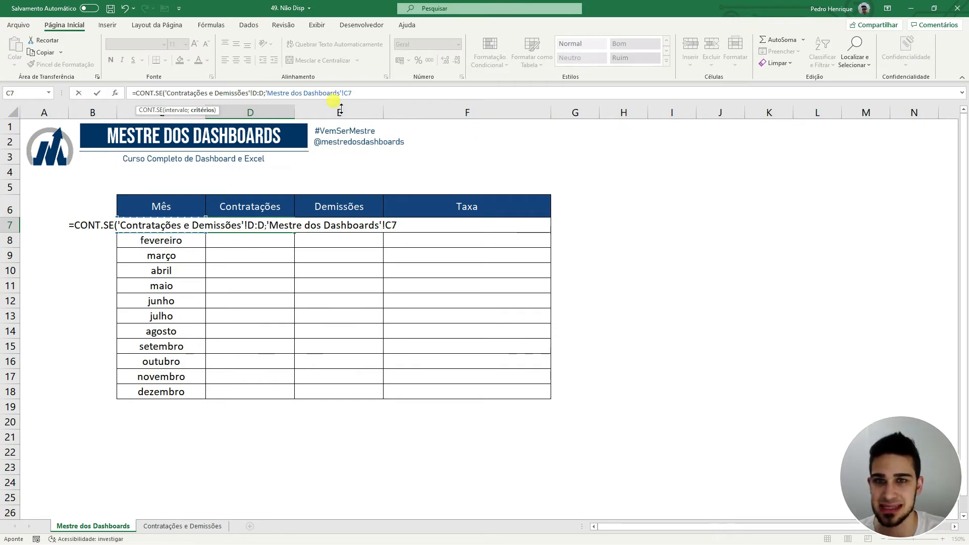
type(")")
key("ctrl+Return")
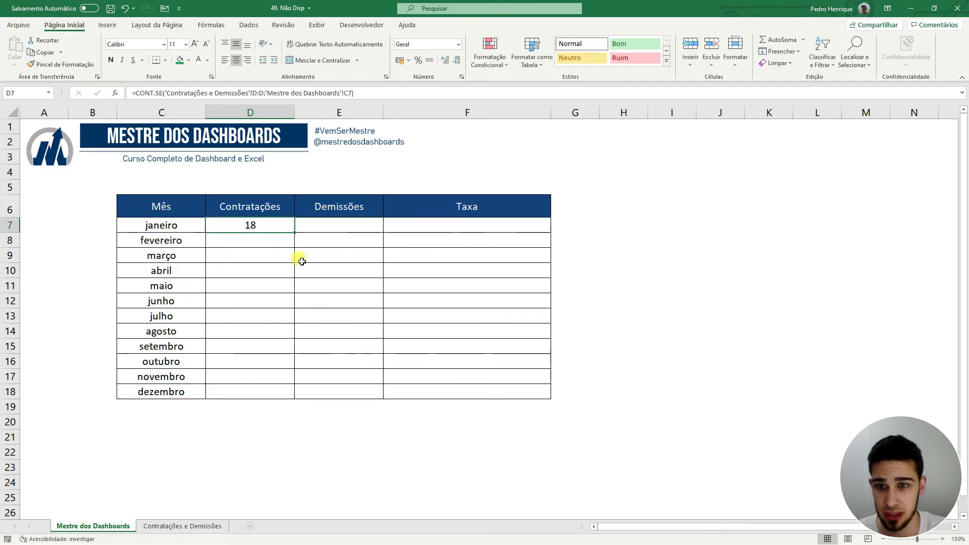
double_click(294, 232)
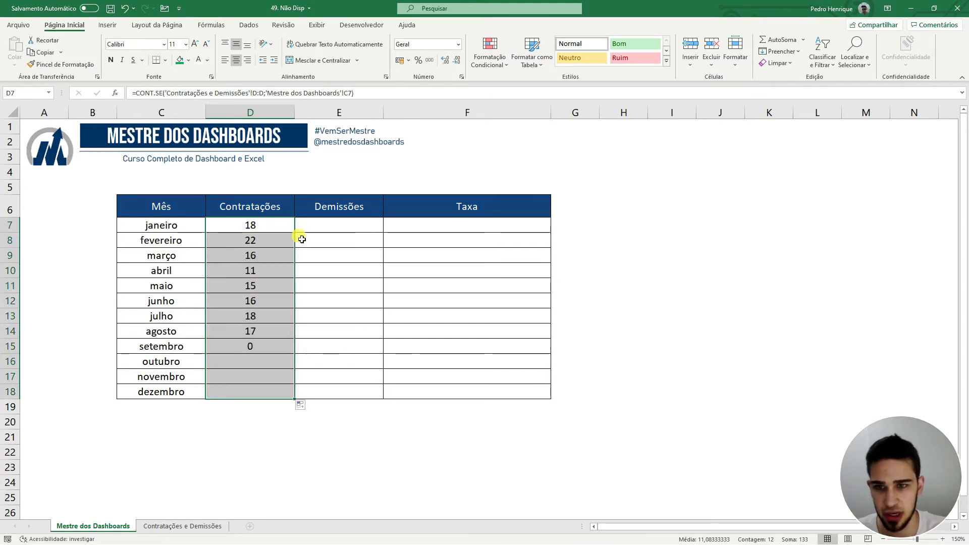
Step: Unmerge the red DEMISSÃO title cells in row 1 of the Contratações e Demissões sheet
left_click(352, 273)
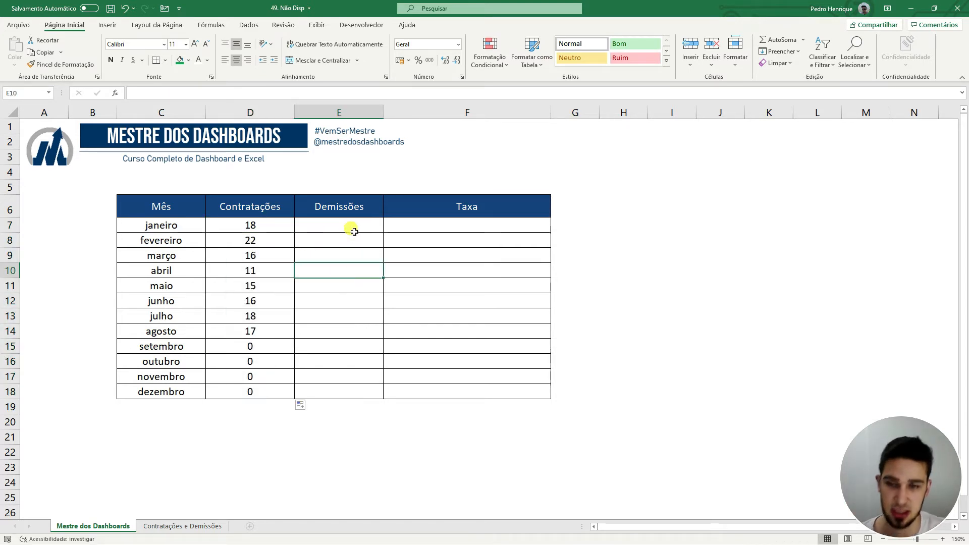
left_click(187, 525)
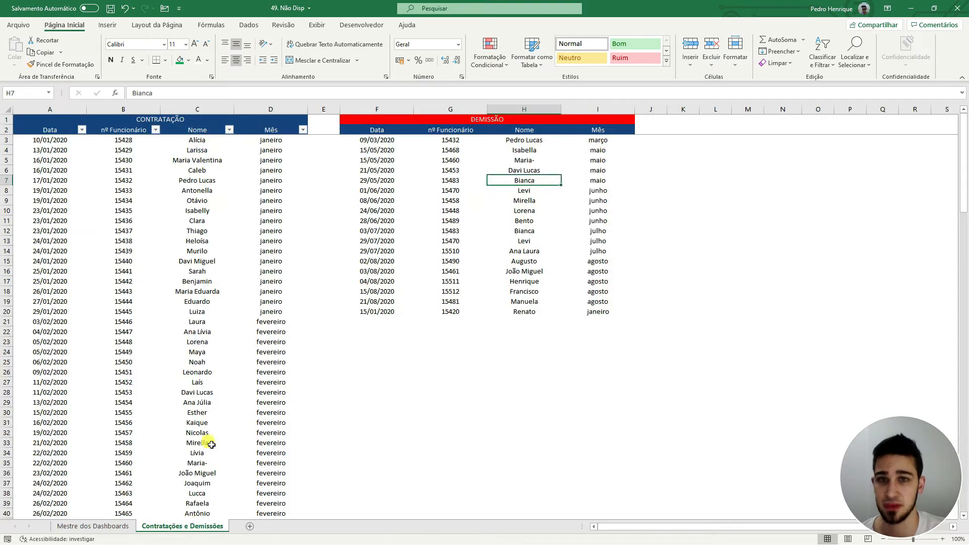
left_click(397, 120)
left_click(318, 60)
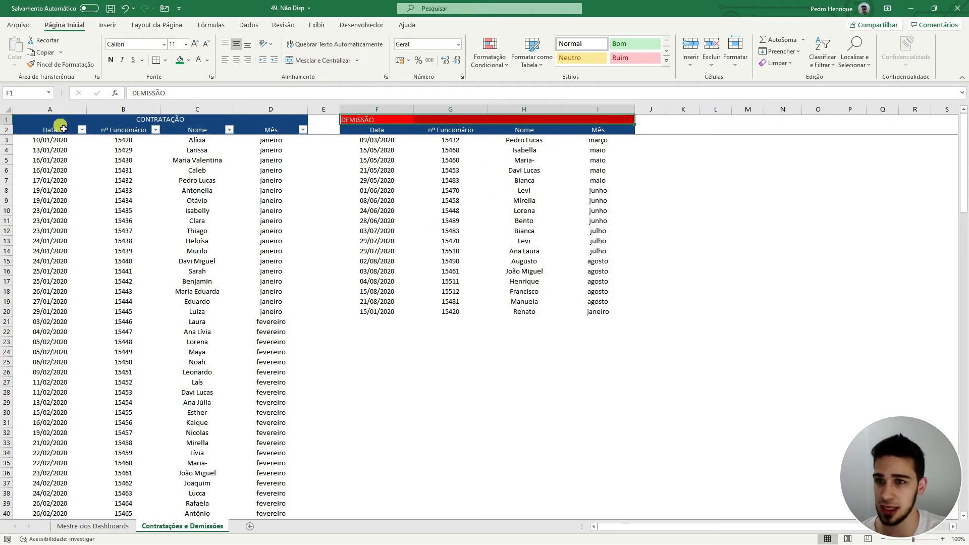
left_click(157, 119)
left_click(202, 220)
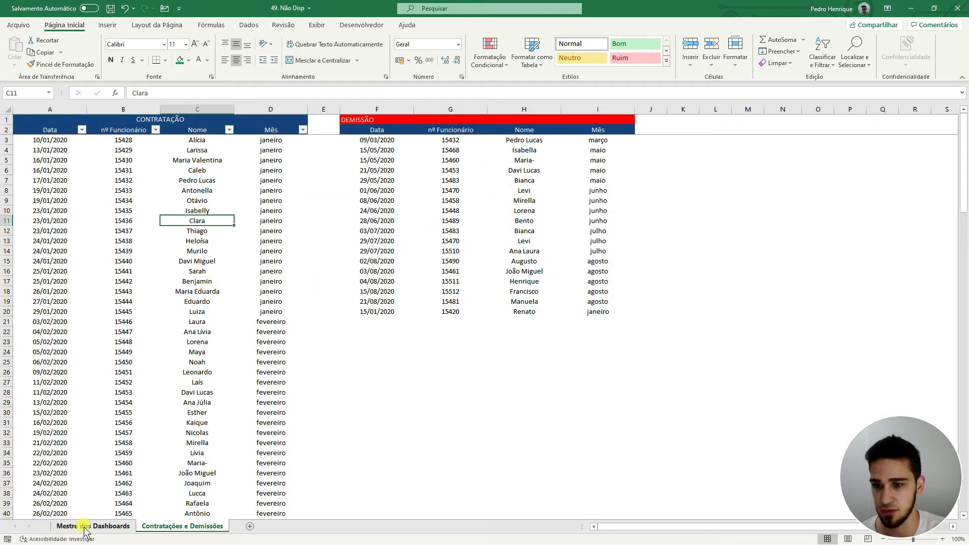
Step: Count janeiro dismissals in E7 with CONT.SE over column I of Contratações e Demissões, using C7 as criterion, and fill down to dezembro
left_click(86, 525)
left_click(341, 225)
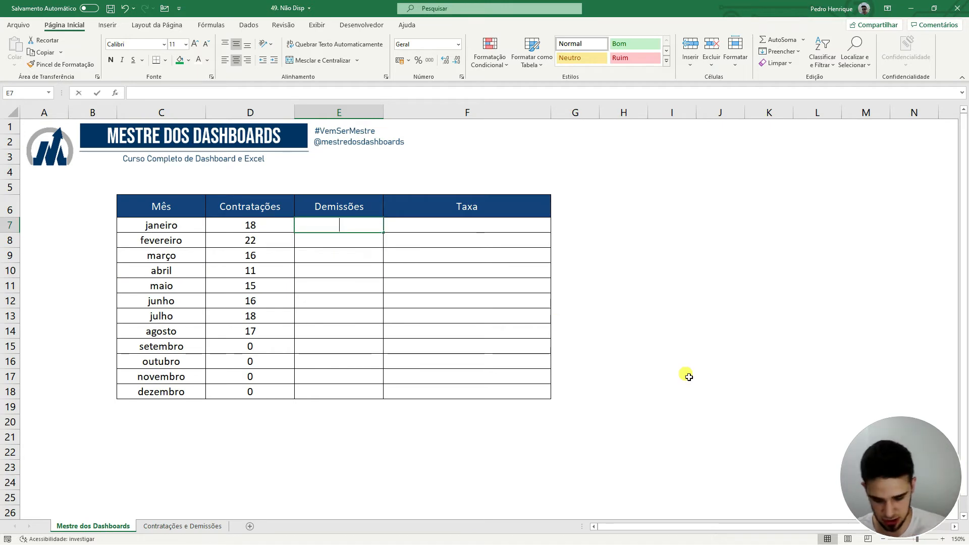
type("=CONT.SE(")
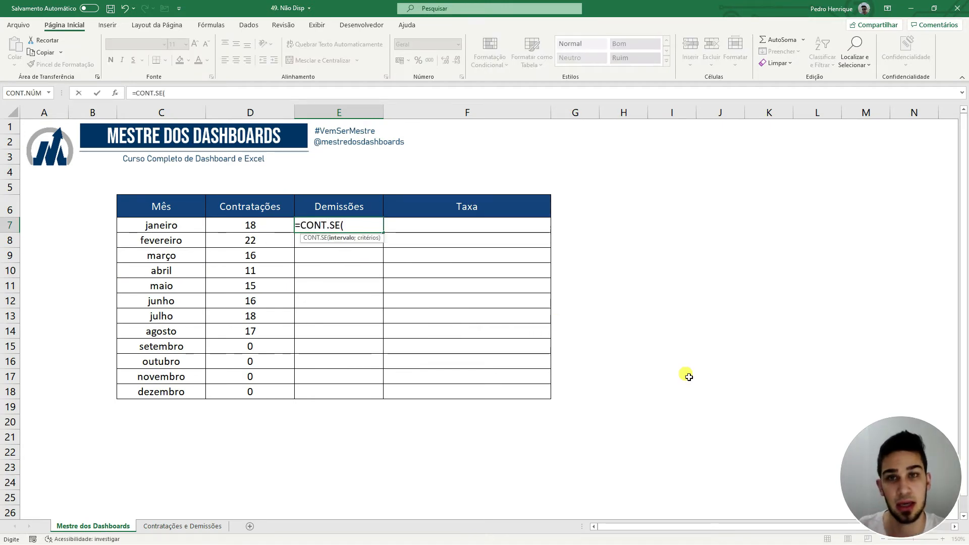
left_click(202, 526)
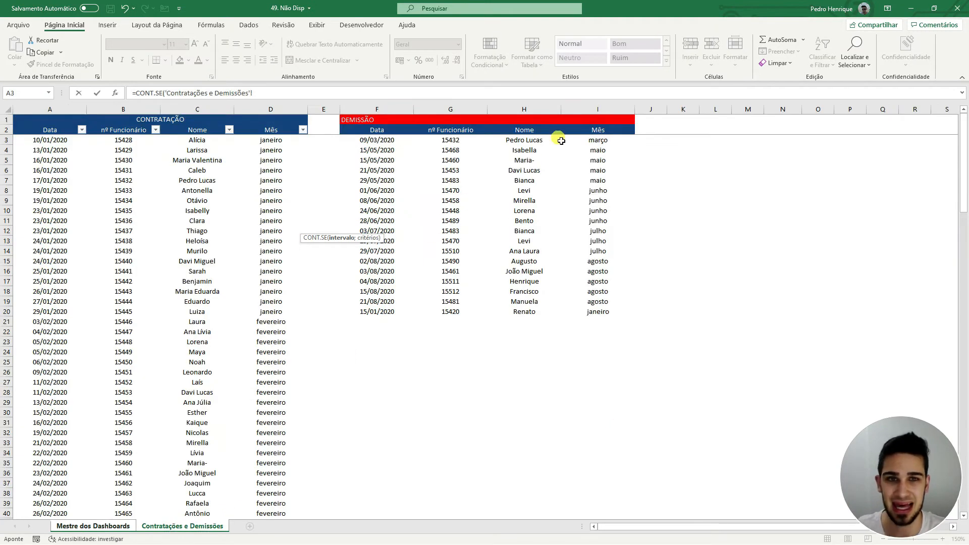
left_click(598, 113)
type(";")
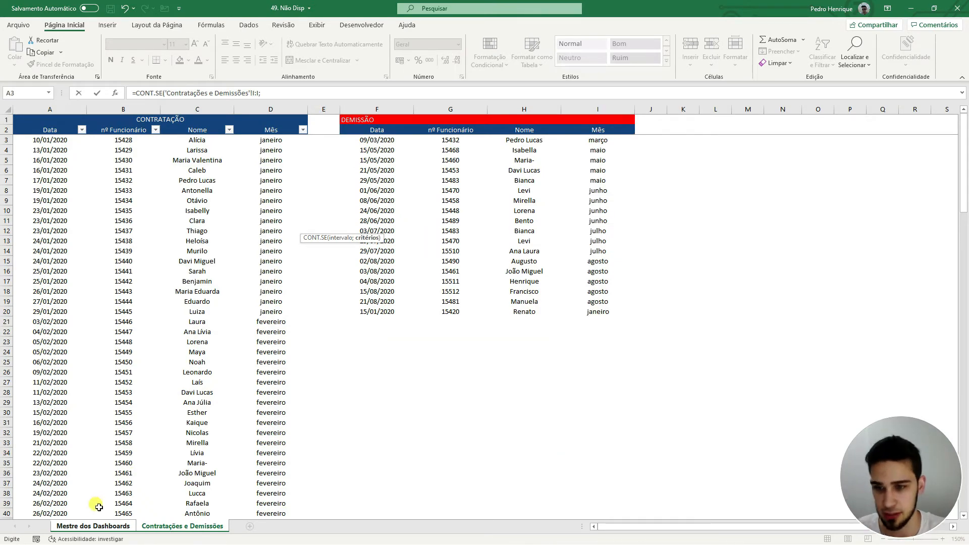
left_click(95, 526)
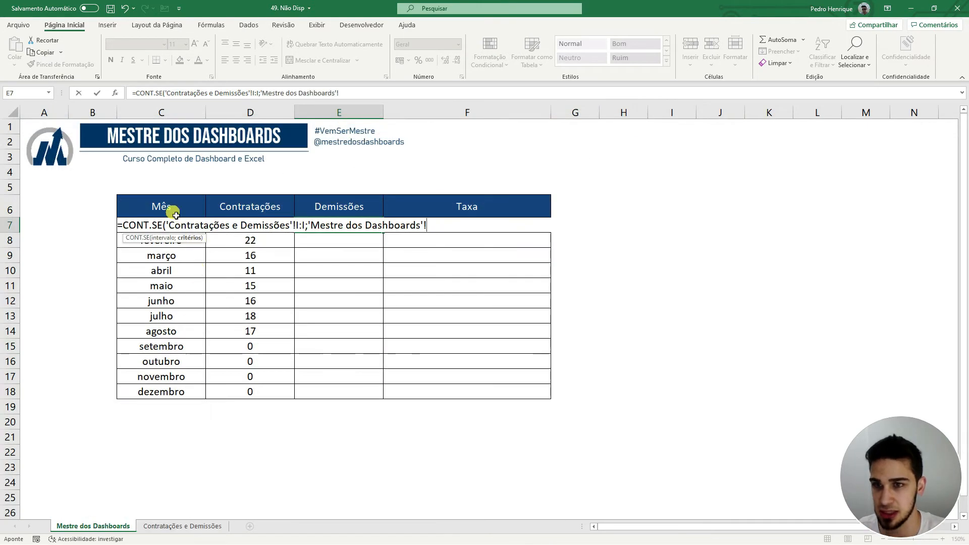
left_click(129, 247)
key("Up")
key("ctrl+Return")
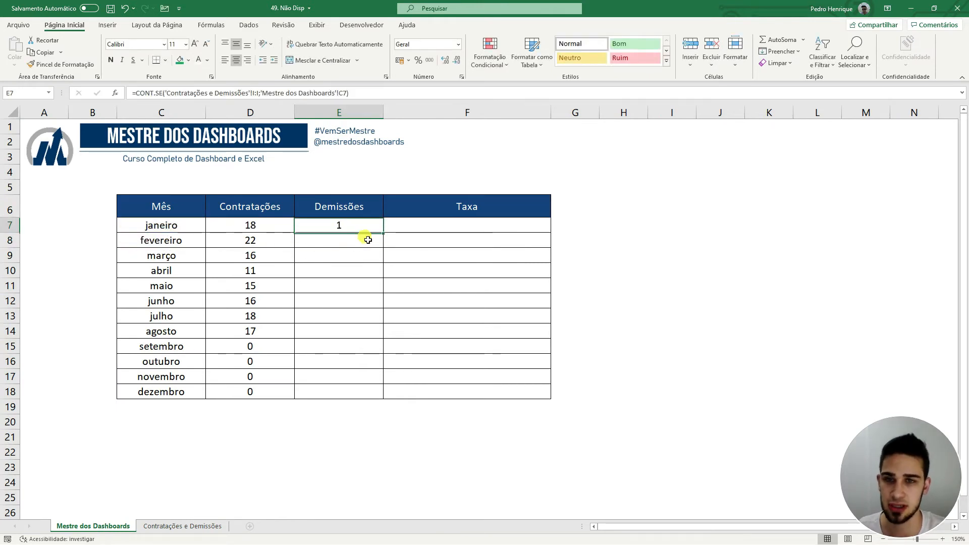
double_click(383, 233)
Step: Enter the Taxa formula =E7/D7 for janeiro in F7 and fill it down to dezembro
left_click(511, 258)
key("ctrl+shift+5")
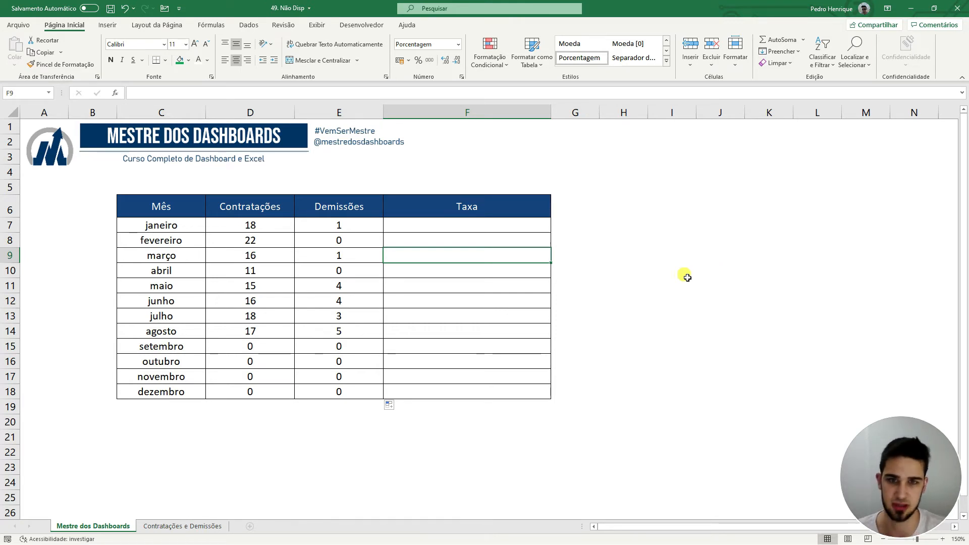
left_click(492, 230)
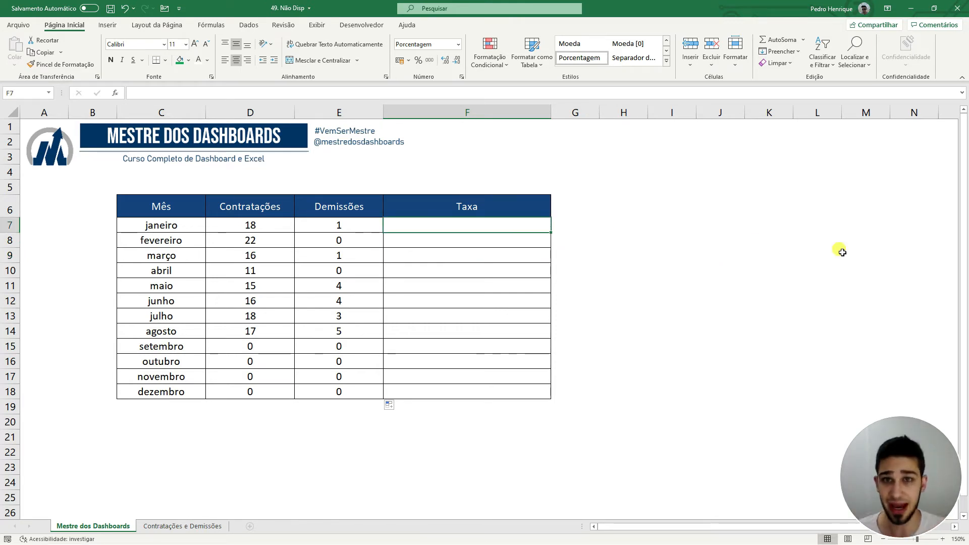
type("=")
key("Left")
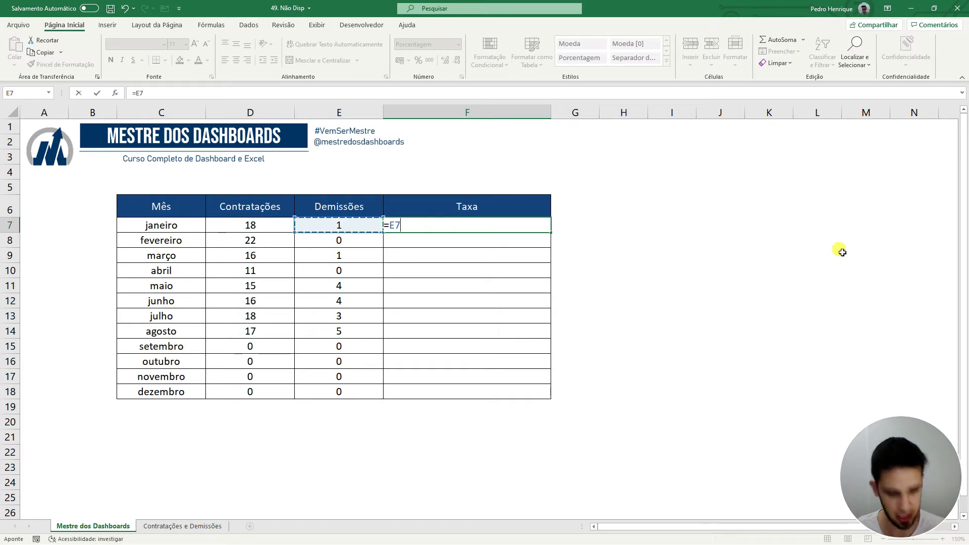
type("/")
key("Left")
key("Left")
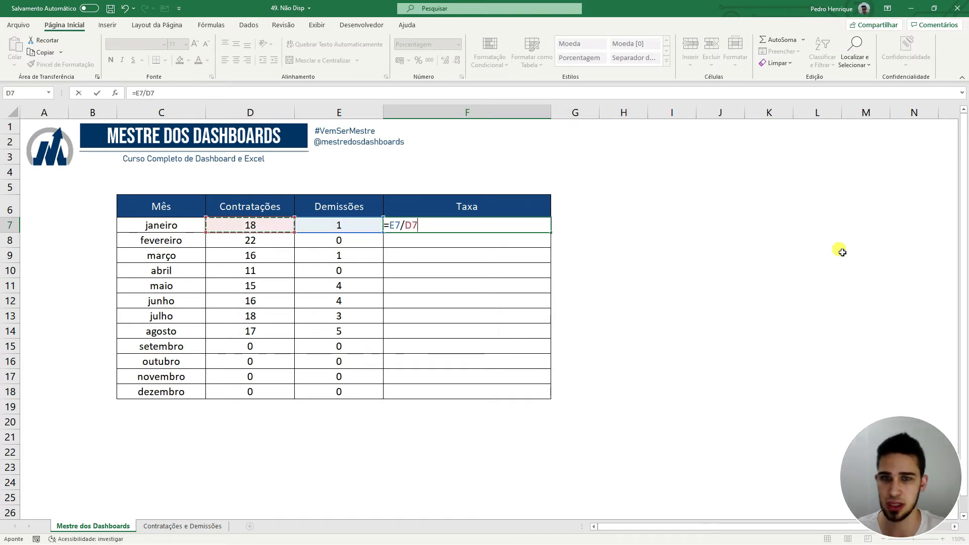
key("Return")
key("Up")
double_click(551, 232)
left_click(618, 273)
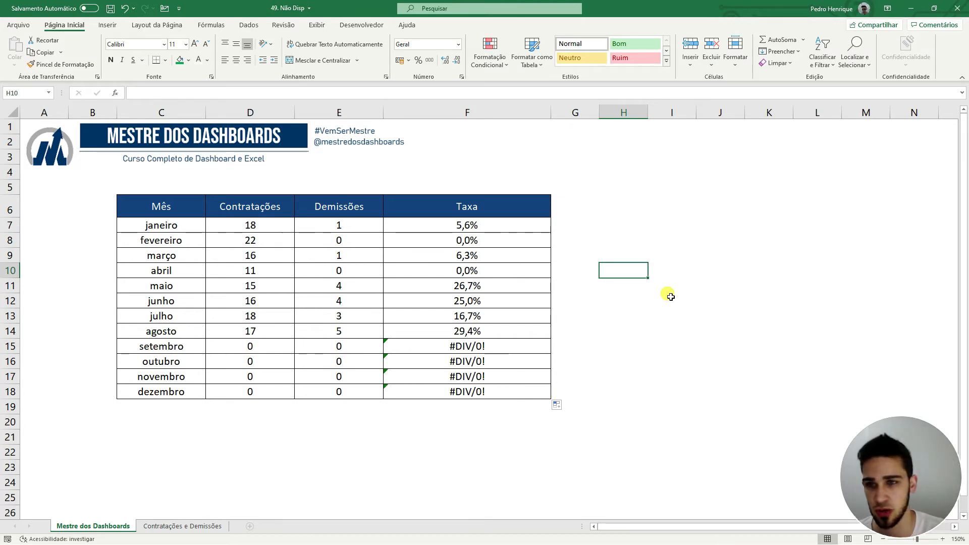
Step: Insert a 2D line chart of the Mês and Taxa columns and place it beside the table, starting at column G
left_click_drag(185, 207, 207, 395)
left_click_drag(467, 207, 465, 393)
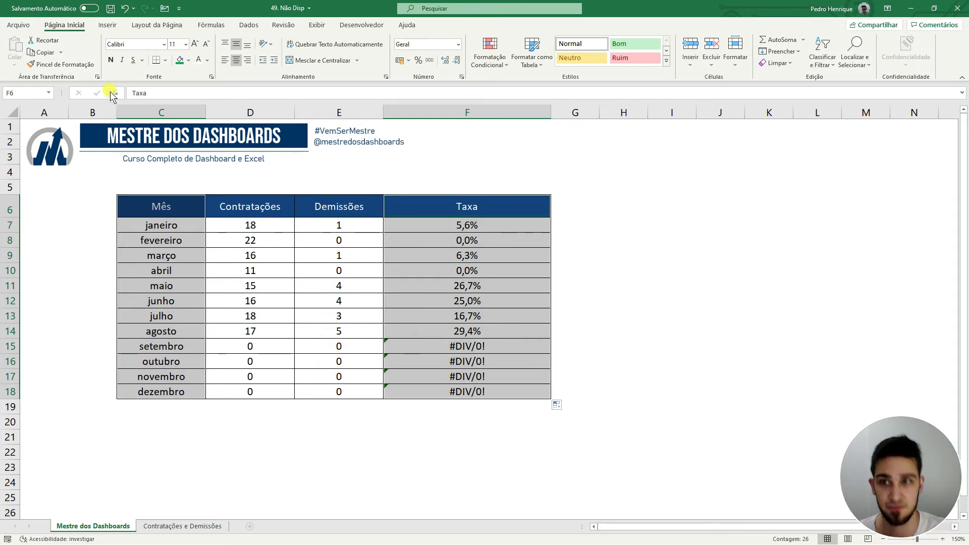
left_click(107, 25)
left_click(451, 51)
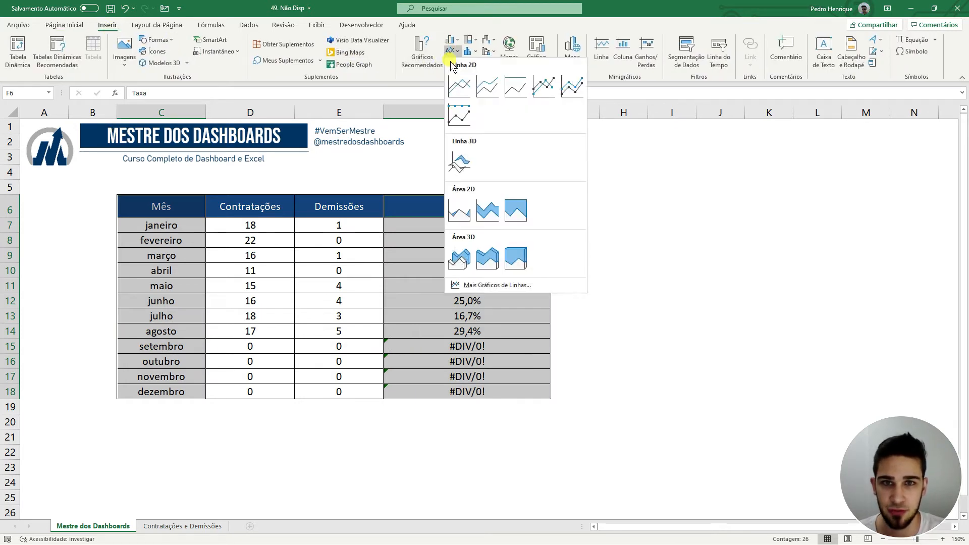
left_click(458, 89)
left_click_drag(392, 238, 643, 224)
left_click(619, 444)
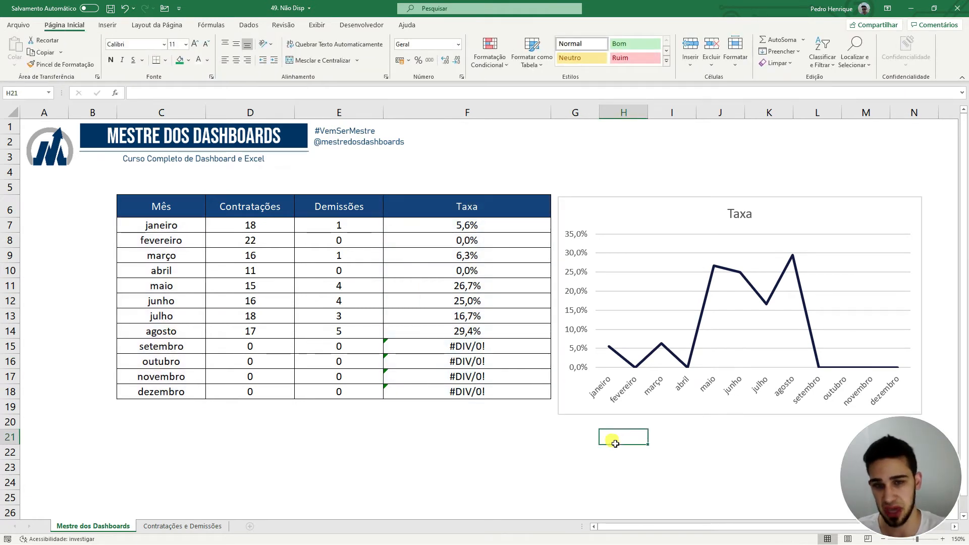
Step: Examine the Taxa formulas for setembro to dezembro and the setembro Contratações and Demissões counts they divide
left_click_drag(461, 348, 464, 390)
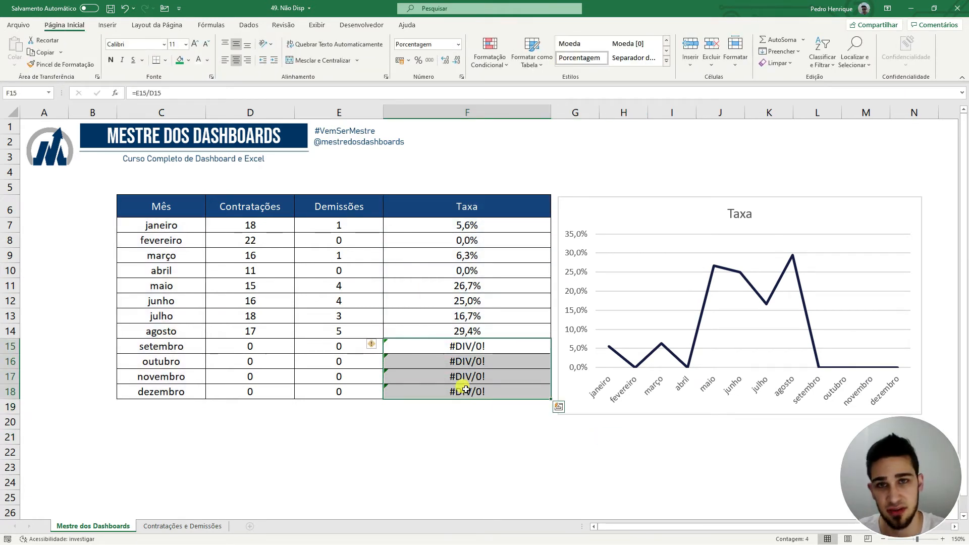
left_click(464, 391)
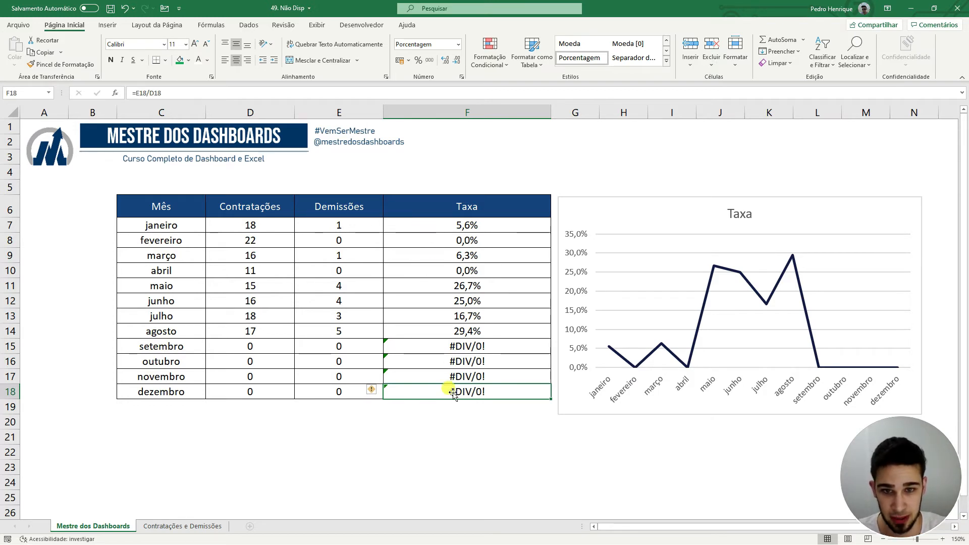
left_click_drag(462, 347, 465, 397)
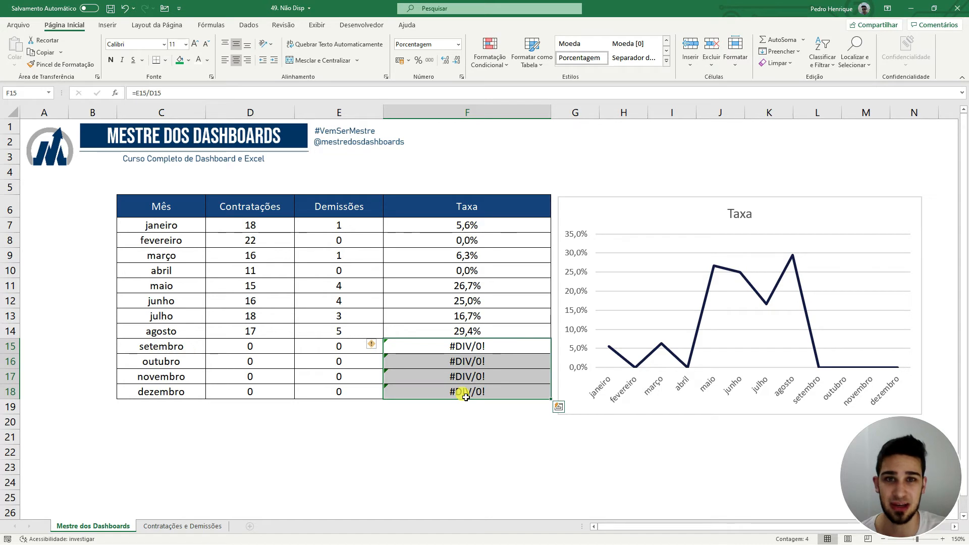
left_click(245, 349)
left_click(326, 348)
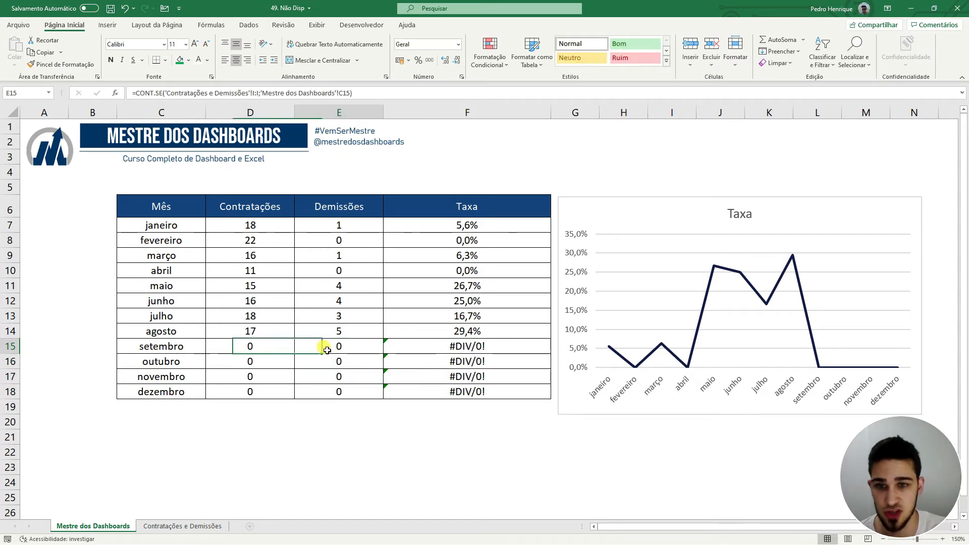
left_click(517, 347)
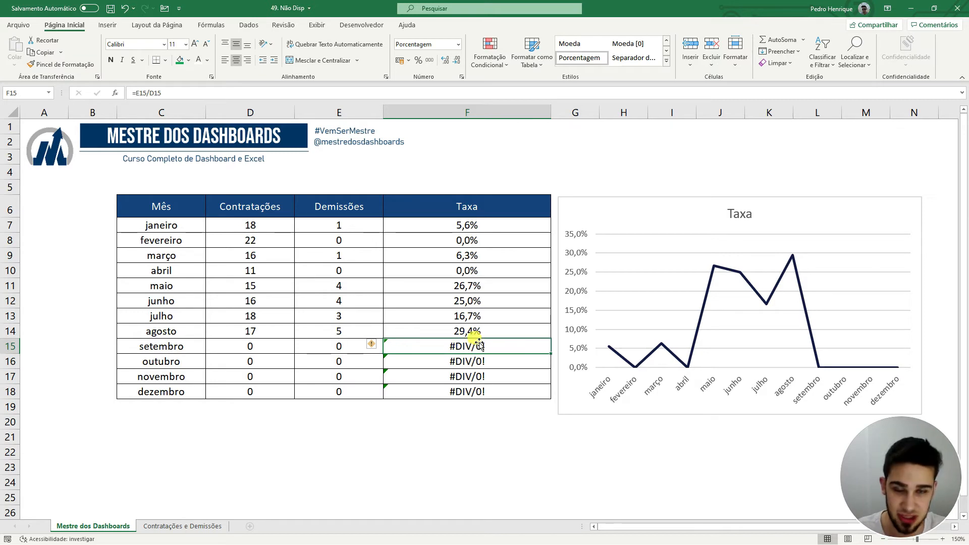
Step: Change the janeiro Taxa formula in F7 to =SEERRO(E7/D7;NÃO.DISP()) and fill it down to dezembro
double_click(431, 225)
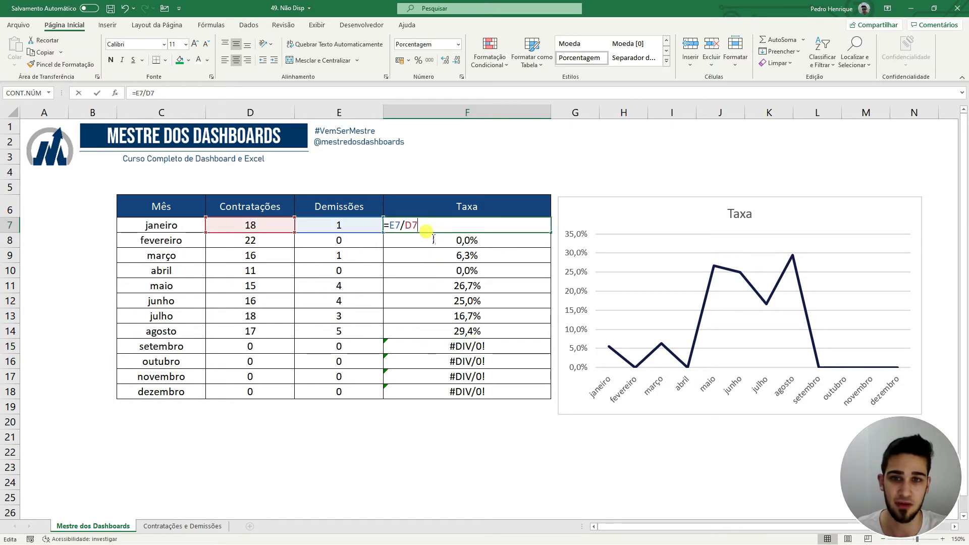
left_click(389, 225)
type("SEE")
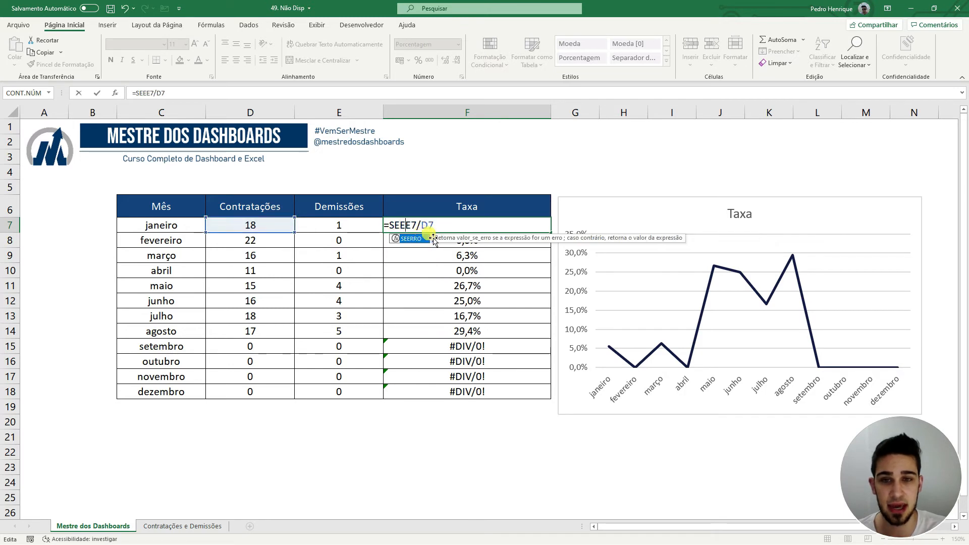
key("Tab")
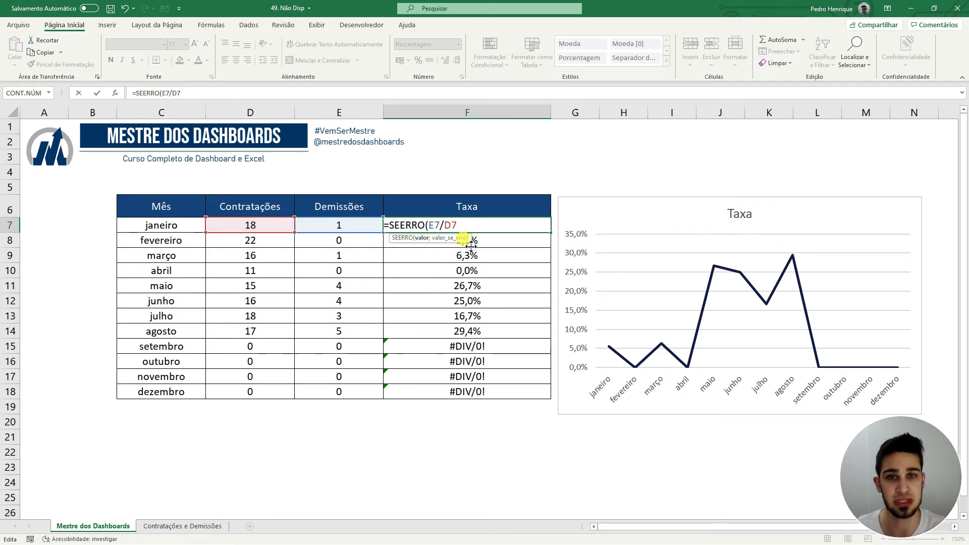
left_click(474, 226)
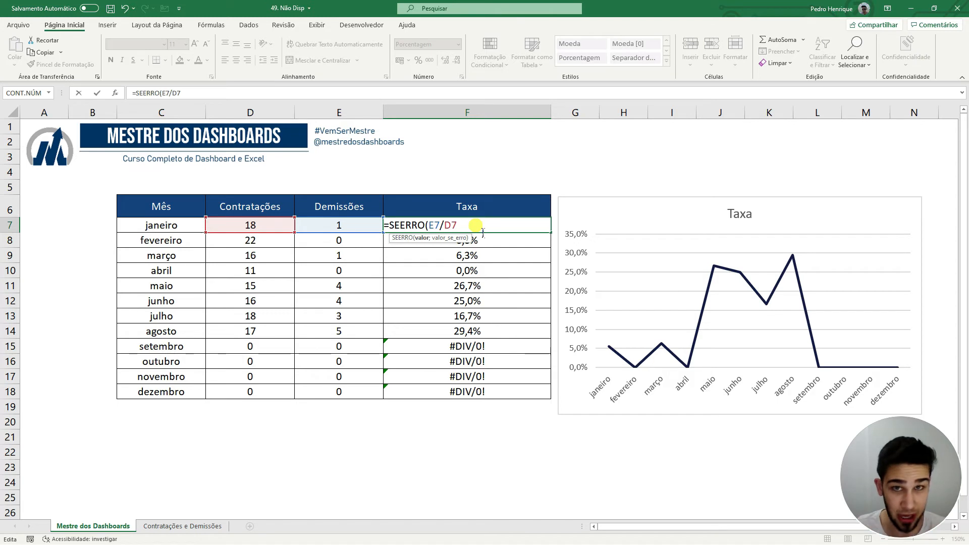
type(";")
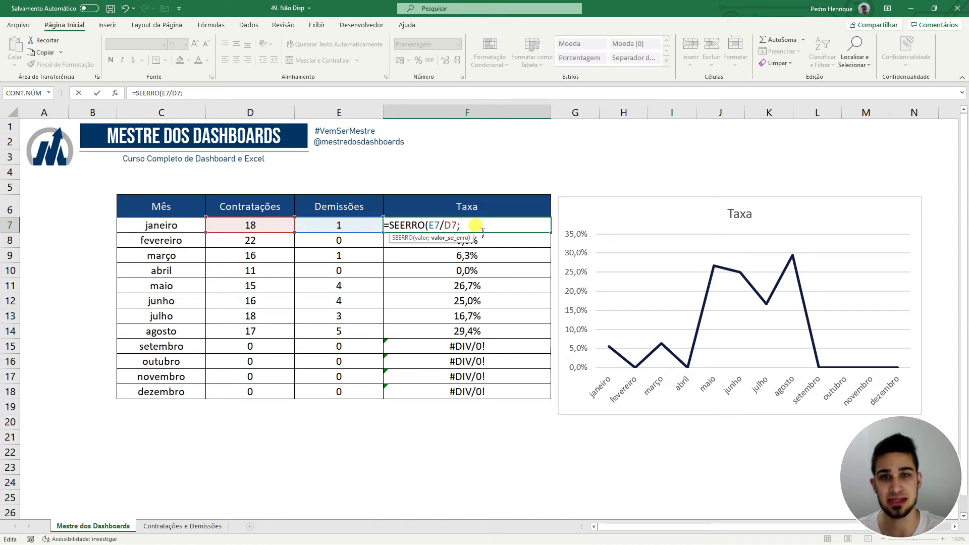
type("NÃO")
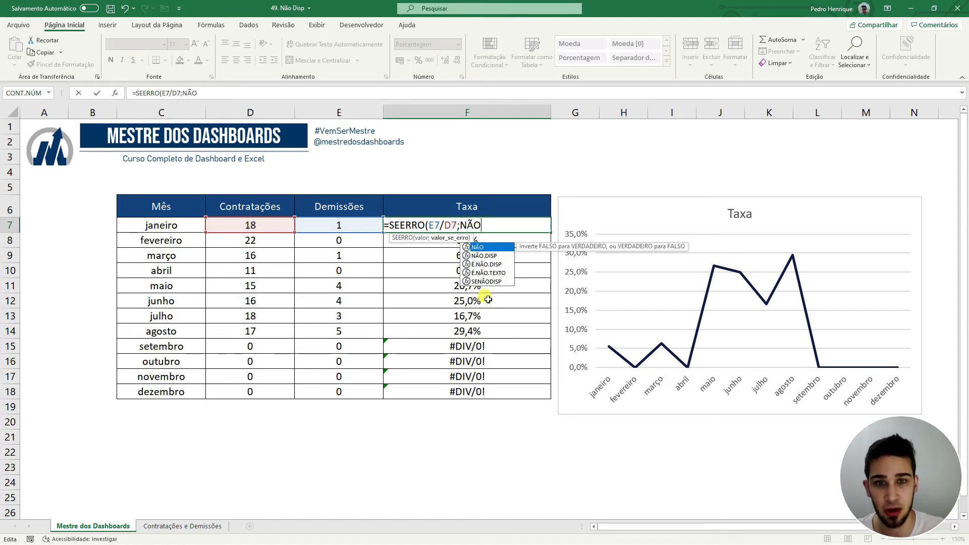
key("Down")
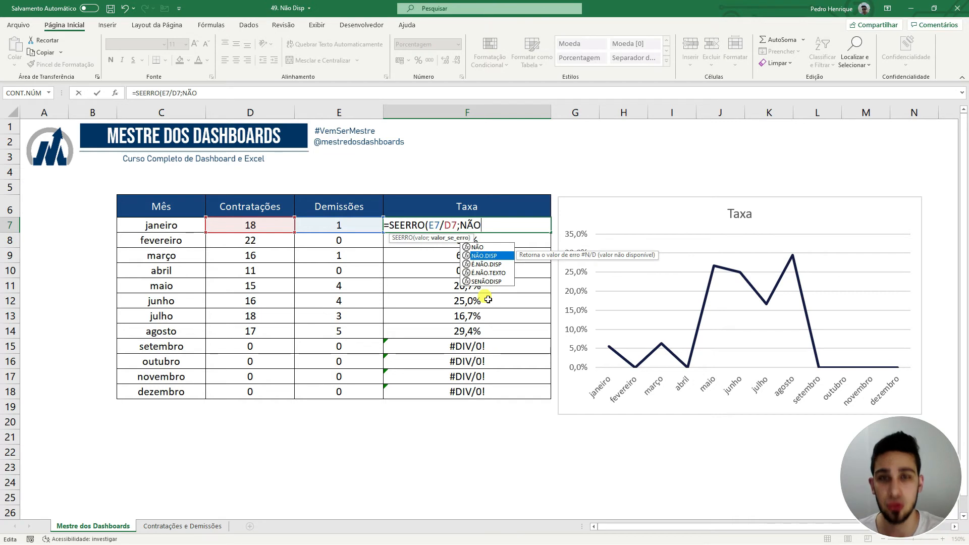
double_click(488, 256)
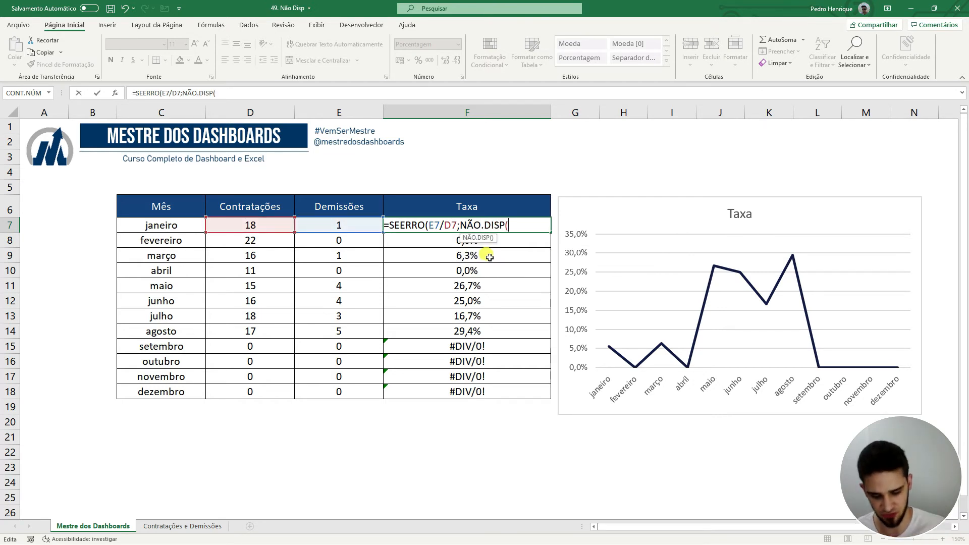
type(")")
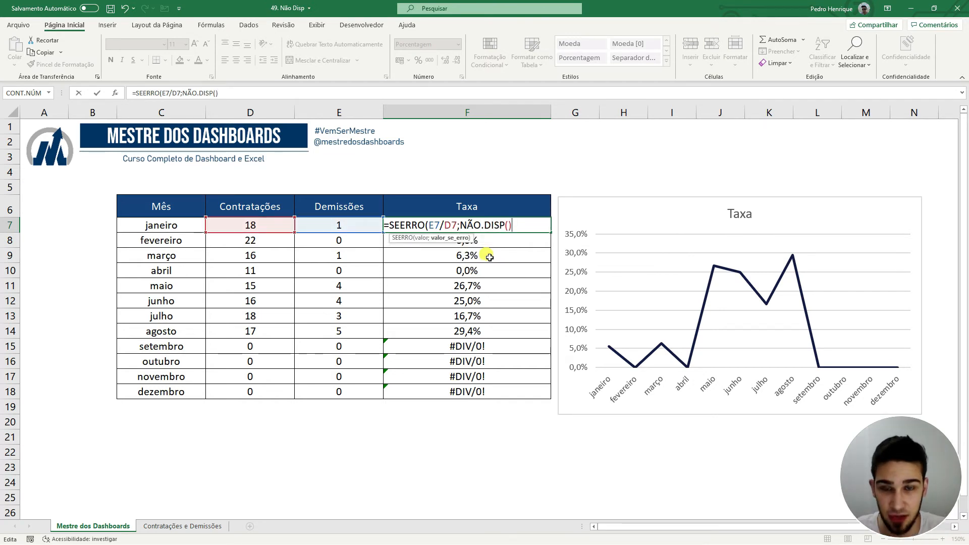
type(")")
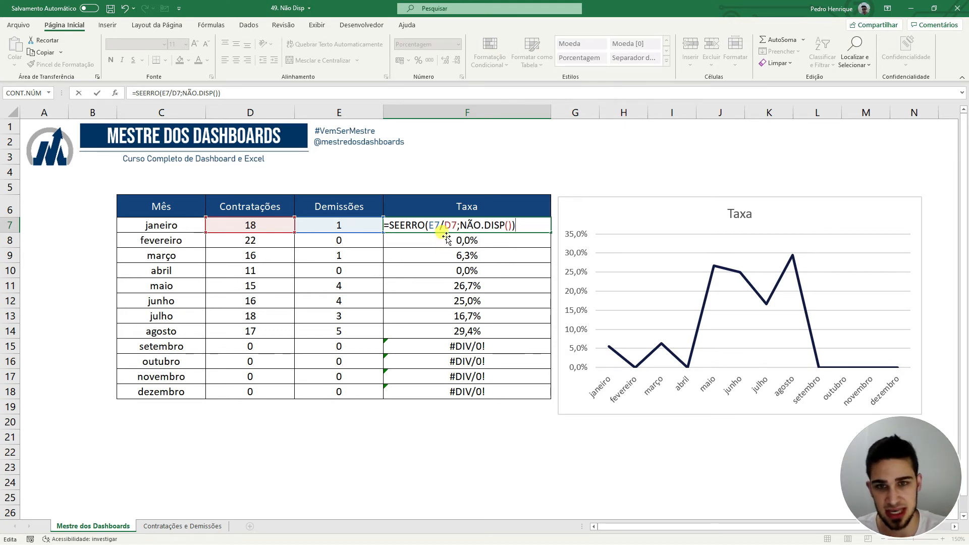
left_click_drag(428, 225, 462, 225)
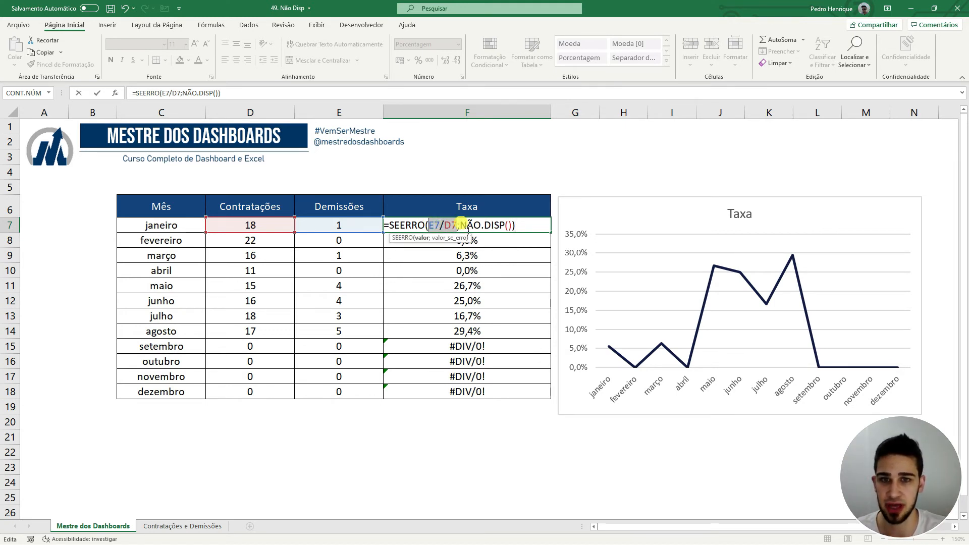
left_click(525, 227)
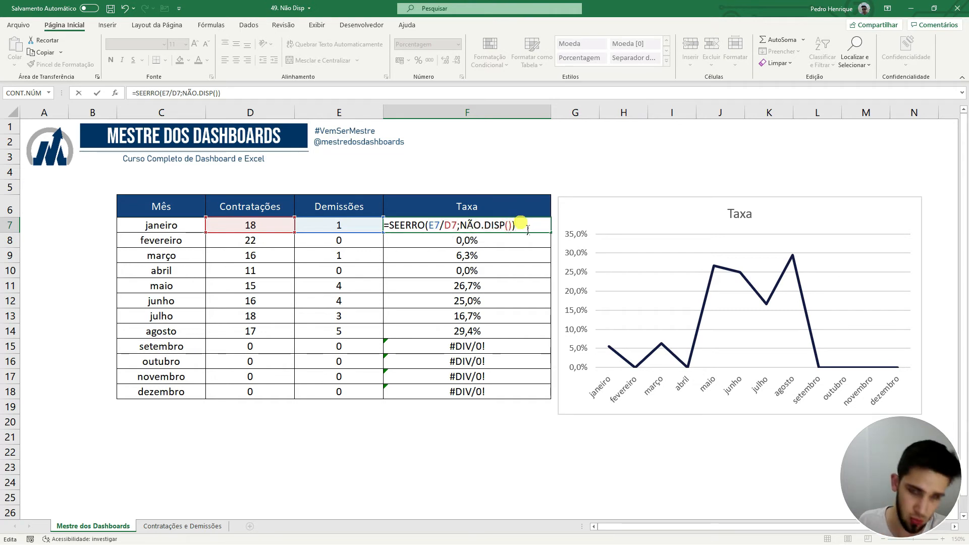
key("ctrl+Return")
left_click_drag(549, 233, 548, 398)
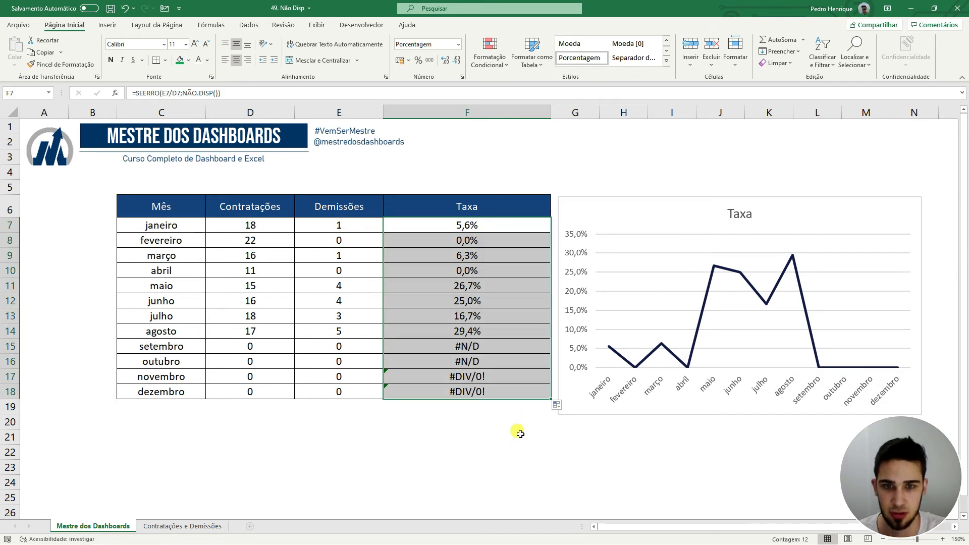
left_click(518, 437)
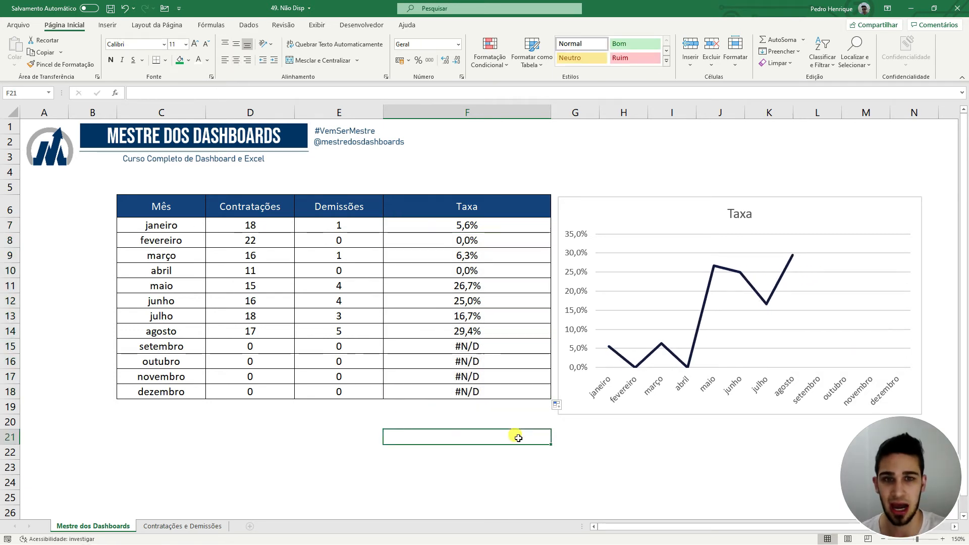
Step: Examine the setembro Taxa formula in F15, its NÃO.DISP() argument and how the line chart treats the months without data
double_click(480, 348)
left_click(515, 347)
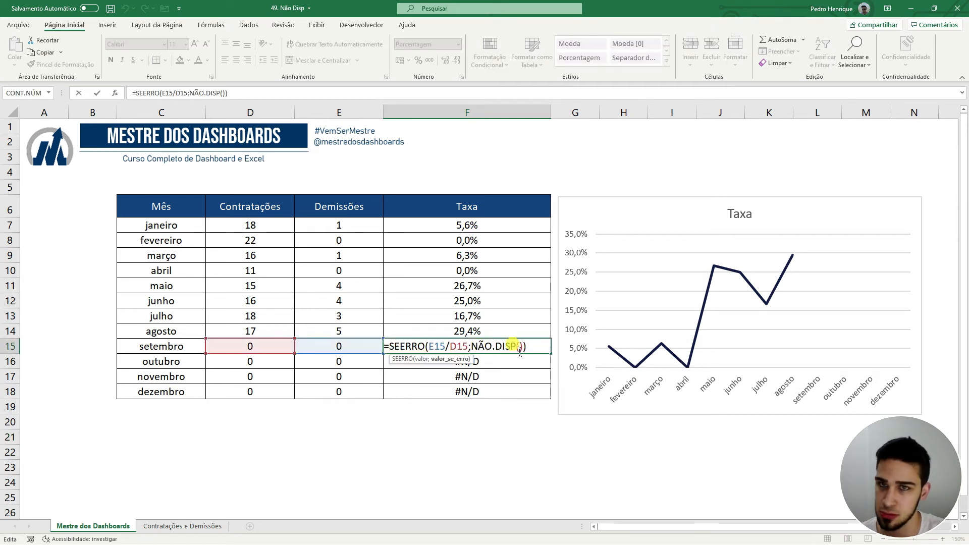
left_click(597, 223)
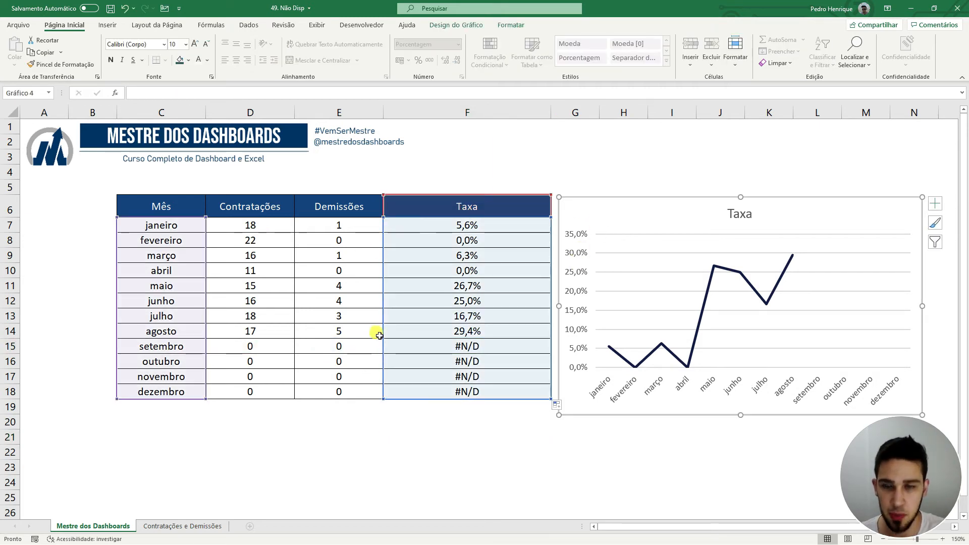
key("Escape")
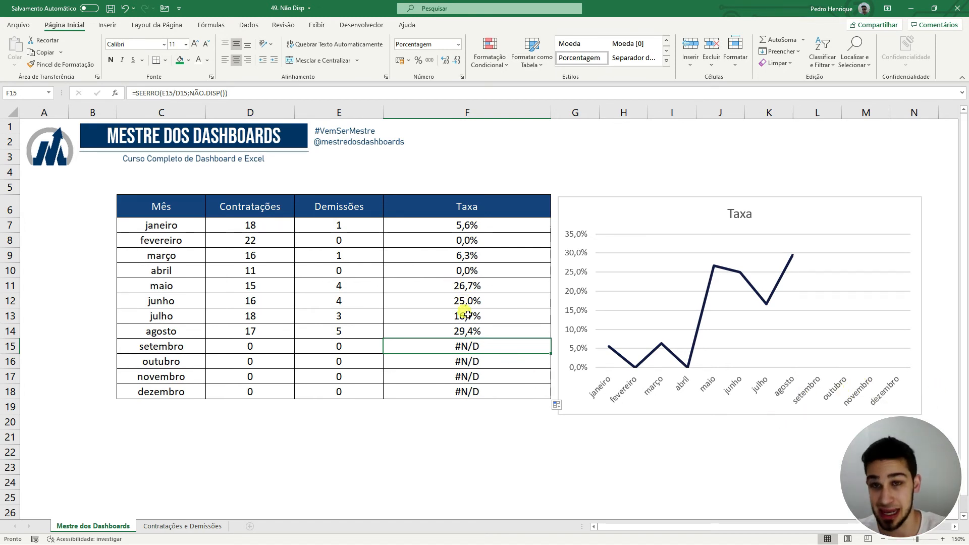
double_click(499, 348)
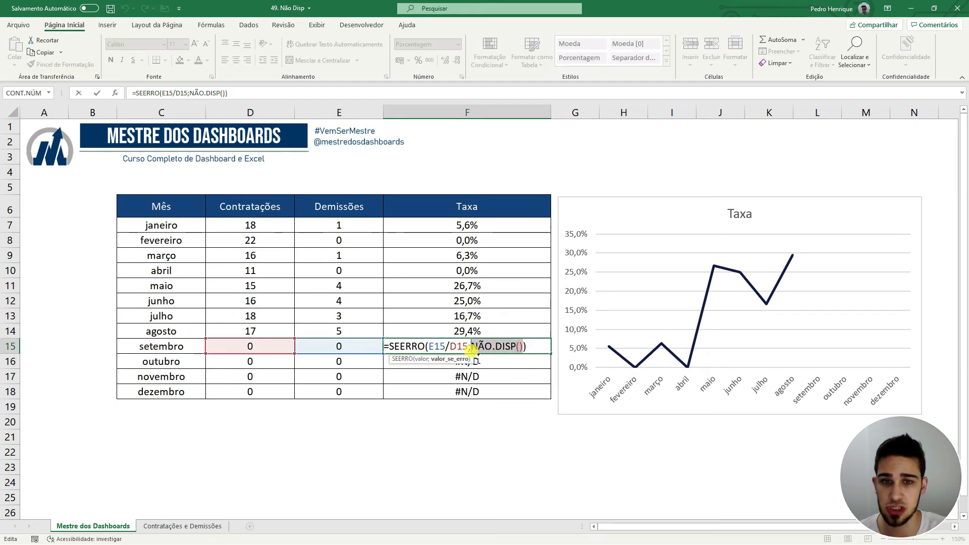
key("Escape")
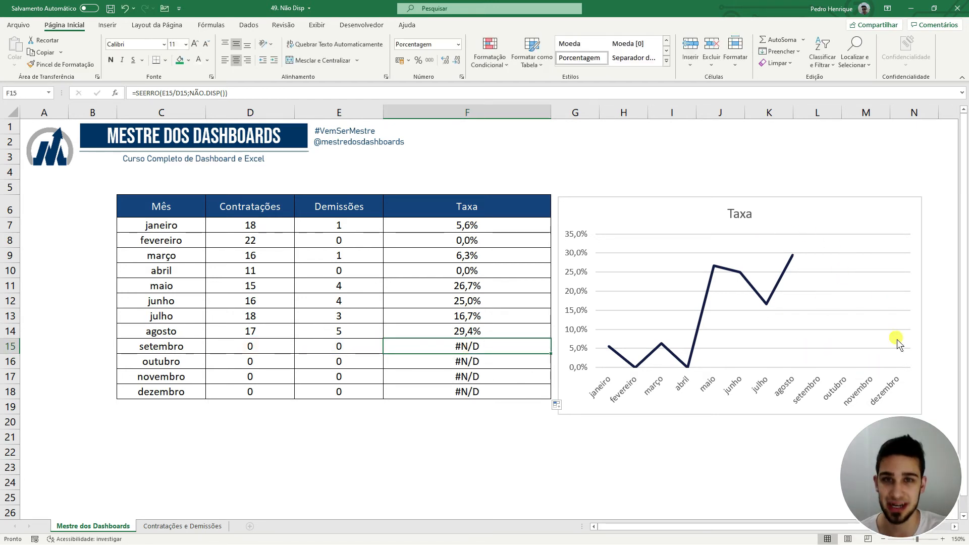
left_click(333, 481)
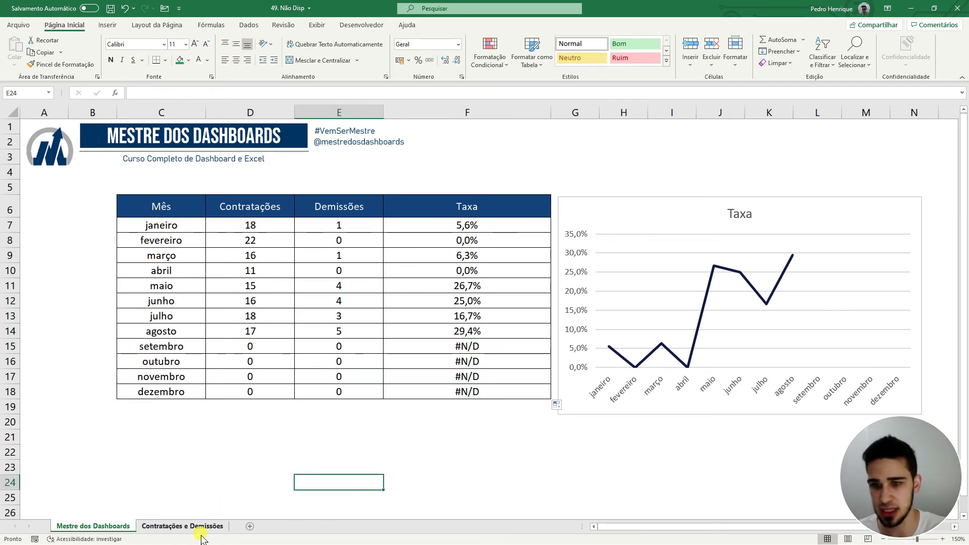
Step: On the Contratações e Demissões sheet, enter the hire date 01/09/2020 in A136, the first empty Contratação row
left_click(200, 525)
left_click(76, 333)
key("ctrl+Down")
scroll(142, 355, "down", 4)
key("Down")
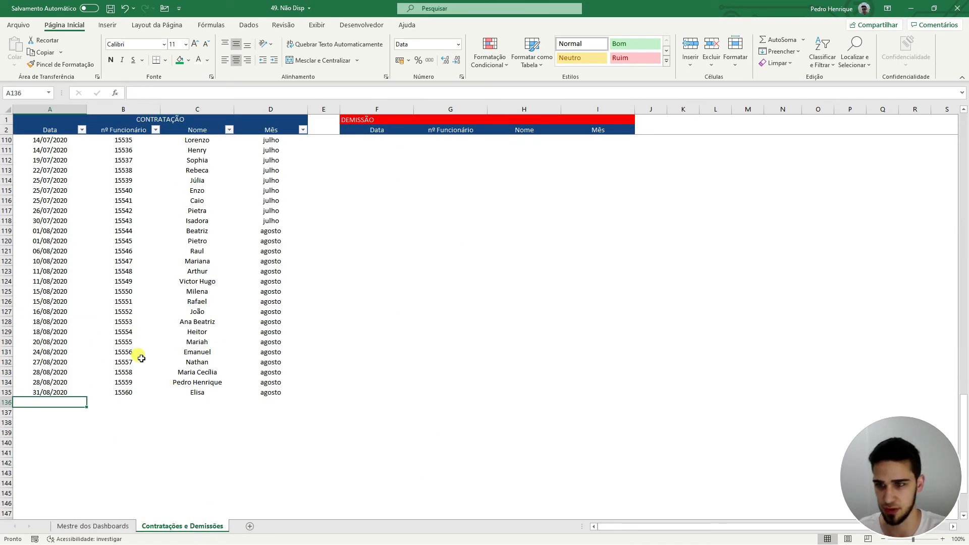
left_click(121, 526)
key("ctrl+Page_Down")
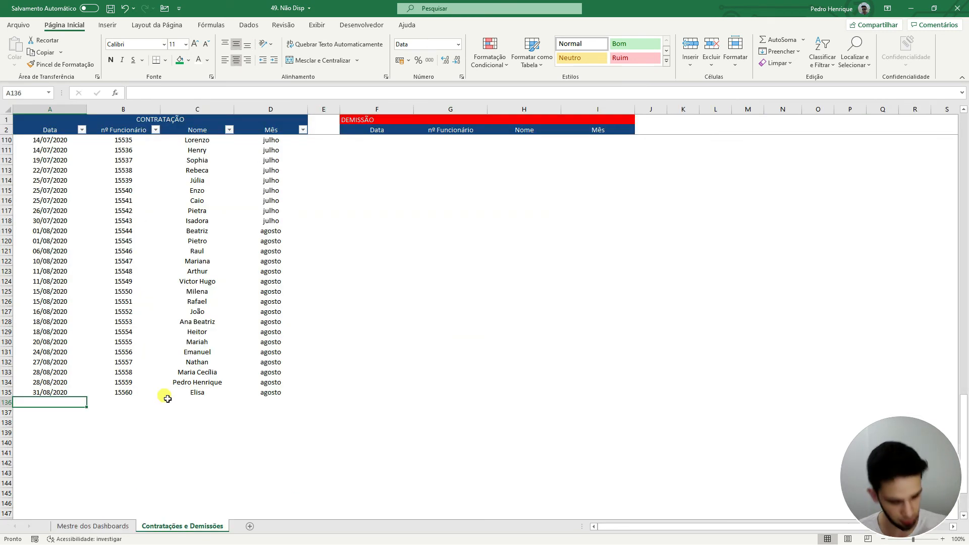
type("01/09/2020")
key("Return")
Step: Enter the new employee's name in the Nome column of the 01/09/2020 hire, cell C136
key("Up")
key("Right")
key("Right")
key("Left")
left_click(170, 403)
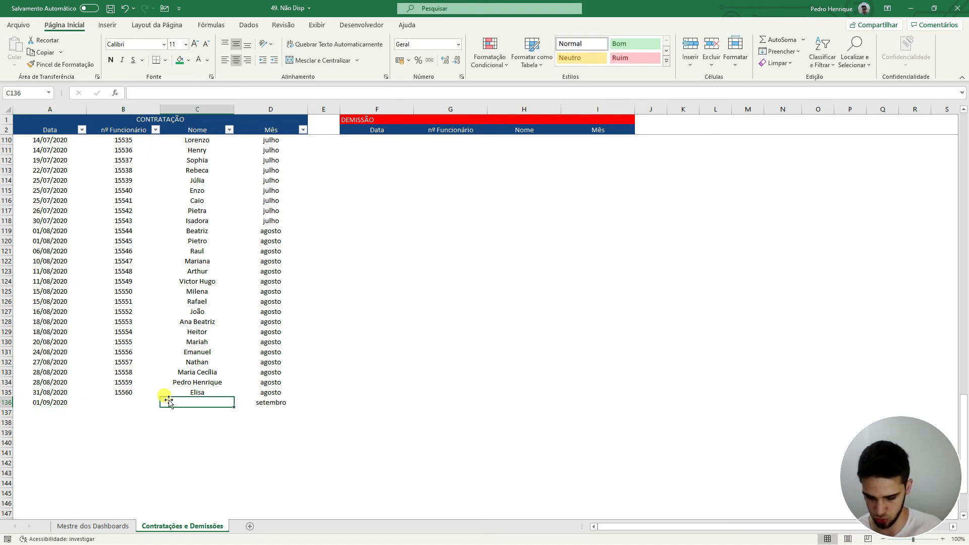
type("Andrea")
key("Return")
key("Up")
key("Left")
key("Right")
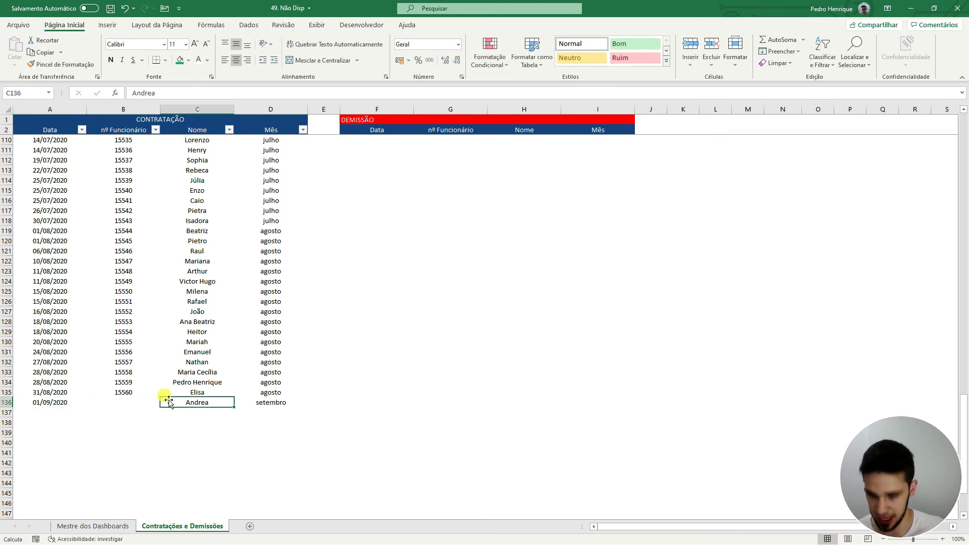
left_click(67, 402)
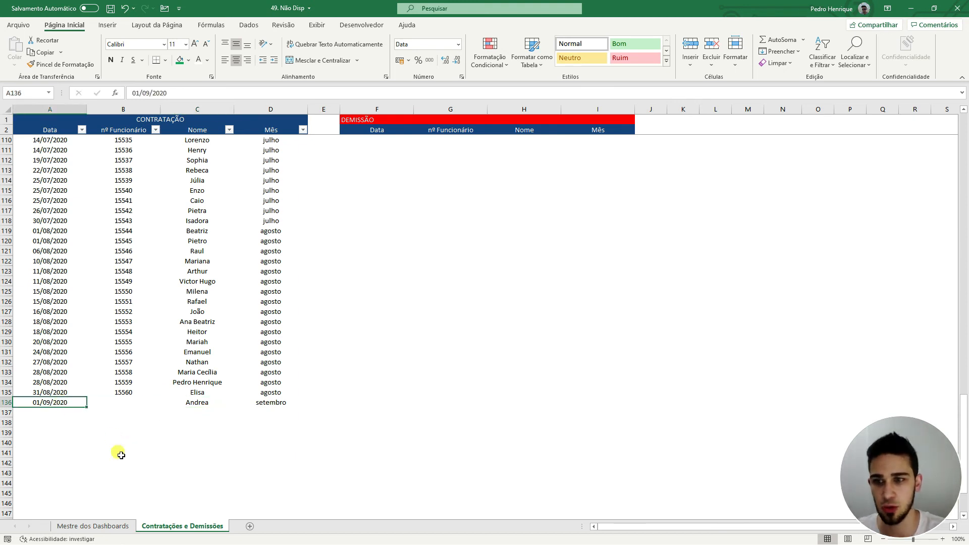
Step: Return to the Mestre dos Dashboards sheet and examine the setembro Contratações, Demissões and Taxa formulas against the chart
left_click(114, 527)
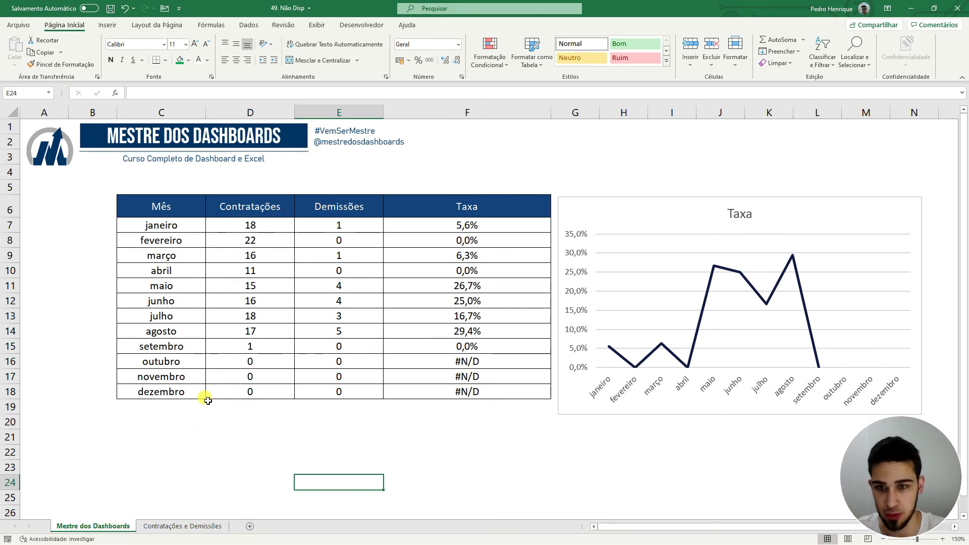
left_click(252, 347)
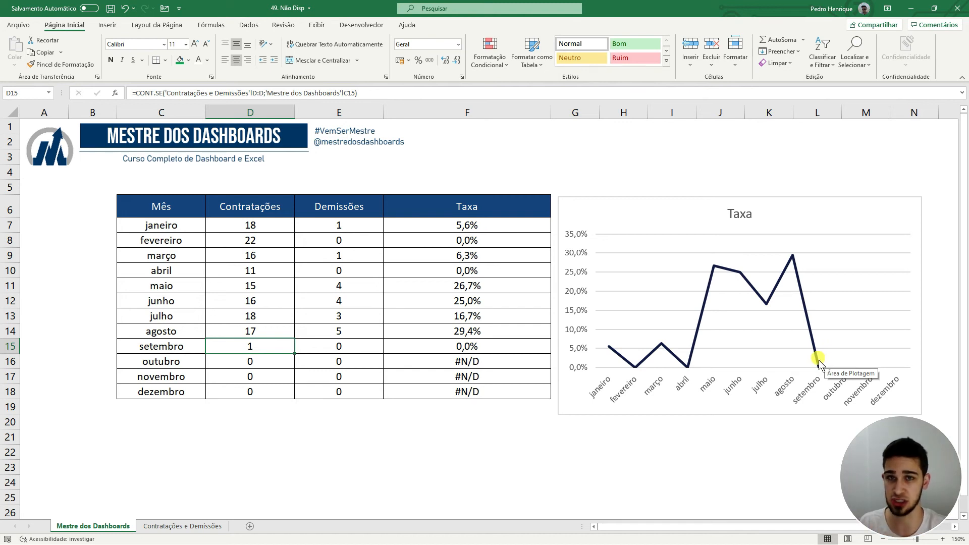
left_click(495, 350)
left_click(366, 345)
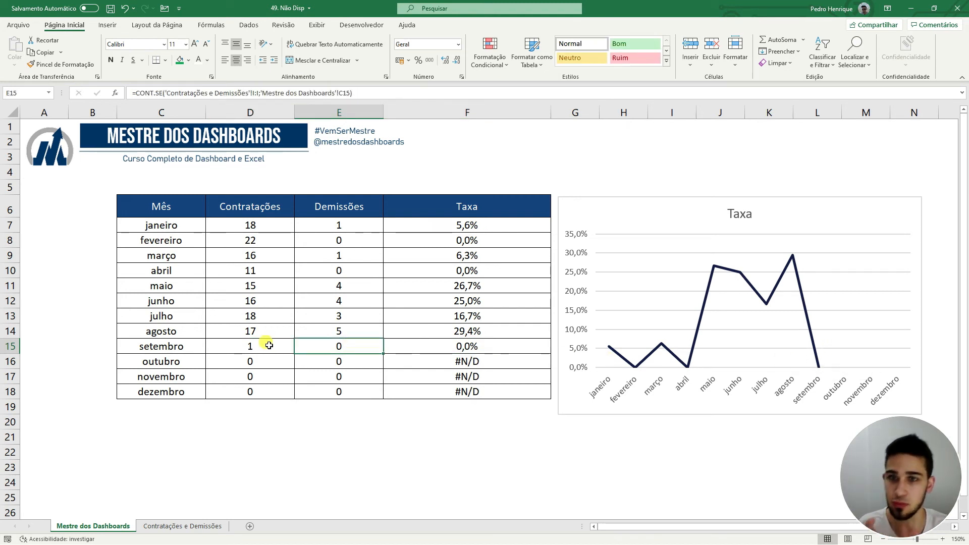
double_click(510, 347)
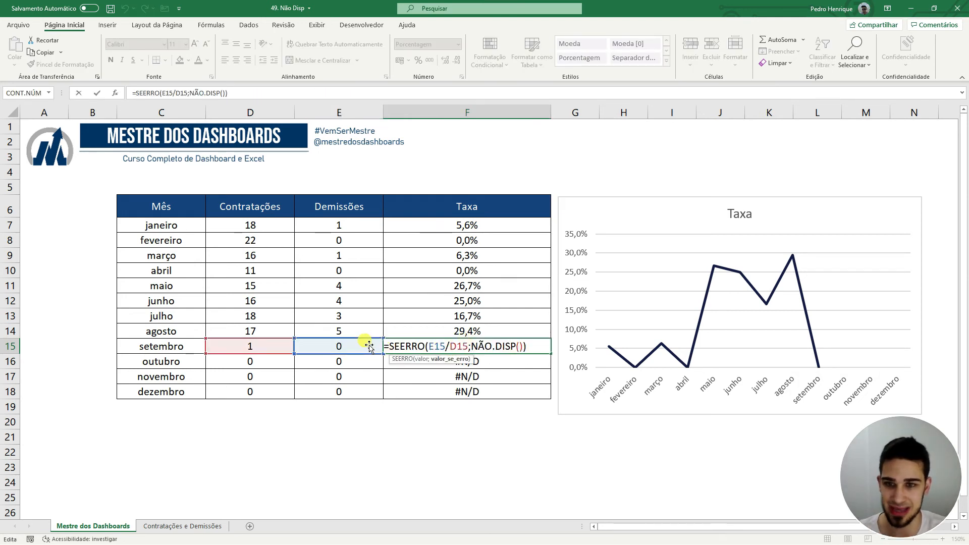
key("Escape")
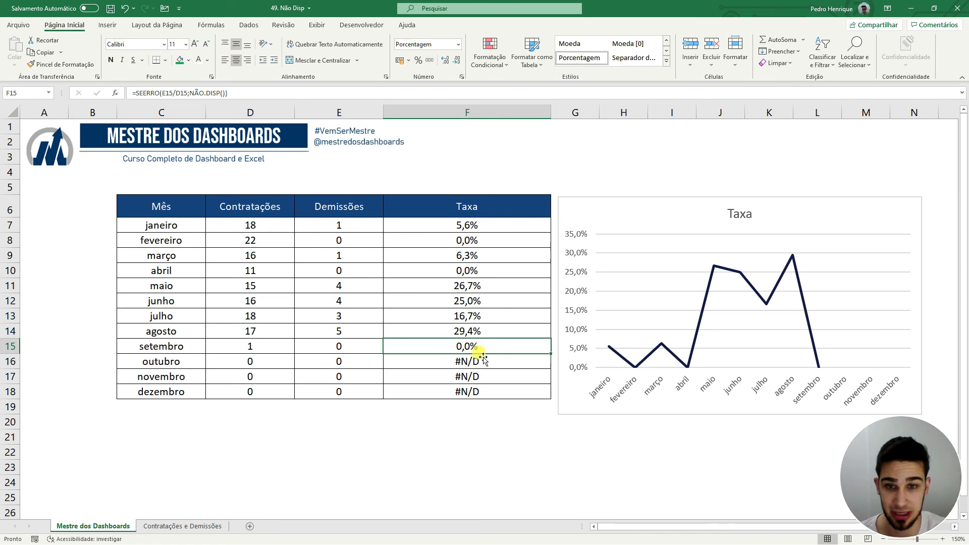
Step: Add a hire dated 05/09 with the employee's name in row 137 of Contratações e Demissões, and check the setembro row on Mestre dos Dashboards
left_click(156, 526)
left_click(60, 412)
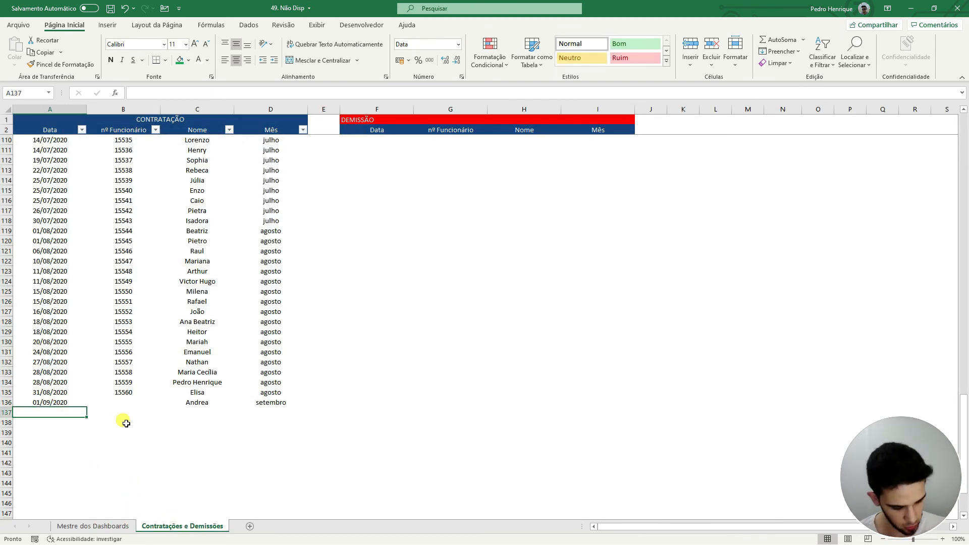
type("05/09")
key("Tab")
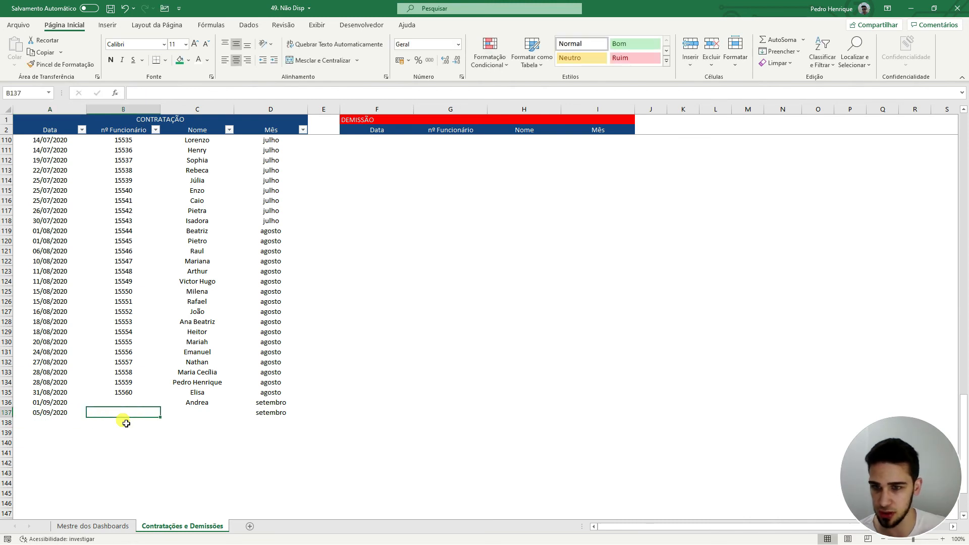
key("Tab")
type("Ricardo")
key("Return")
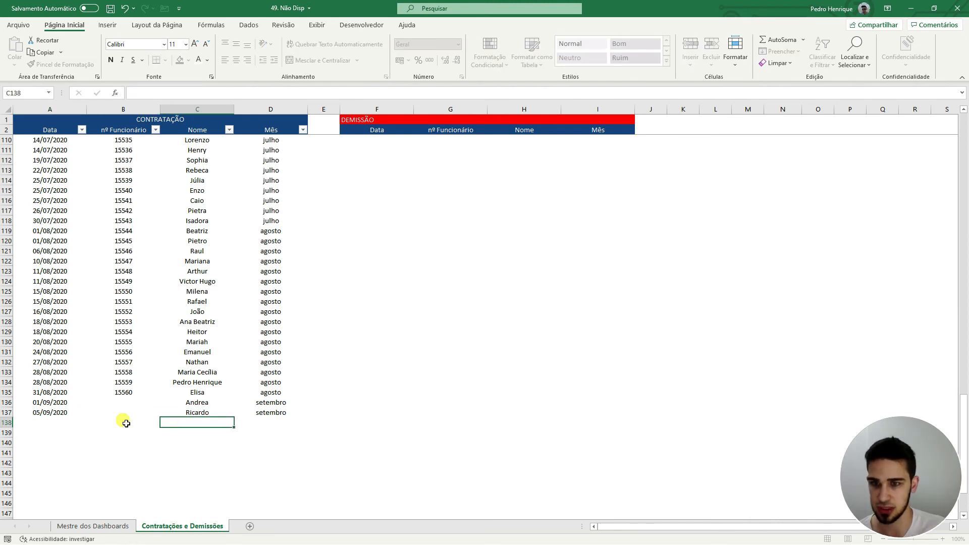
left_click(99, 525)
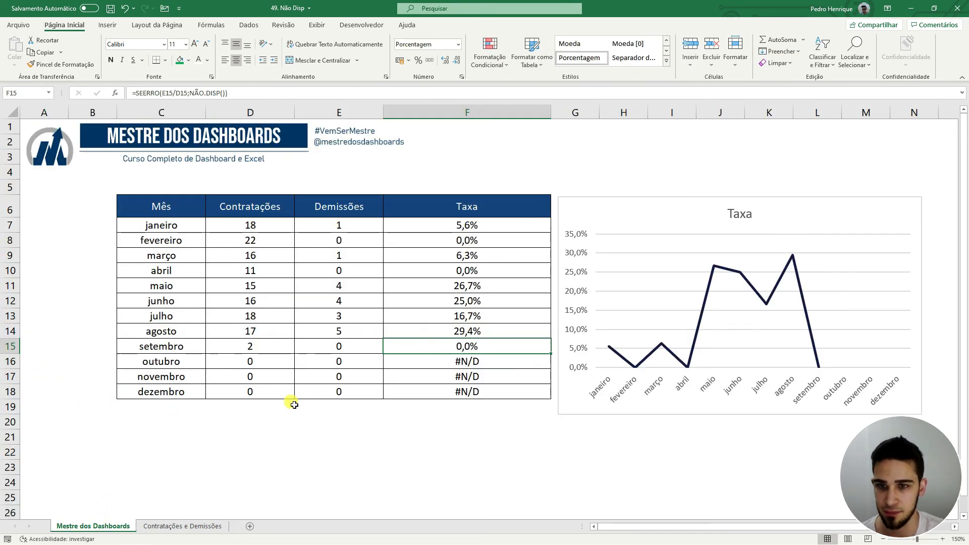
left_click(336, 349)
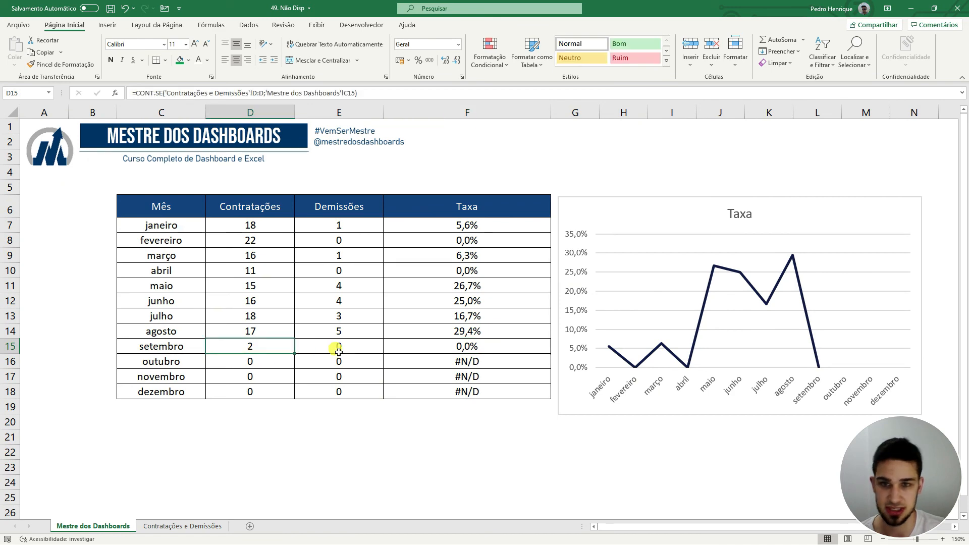
Step: Add a dismissal dated 05/09/2020 with the employee's name in row 21 of the Demissão table on Contratações e Demissões
left_click(474, 348)
left_click(334, 437)
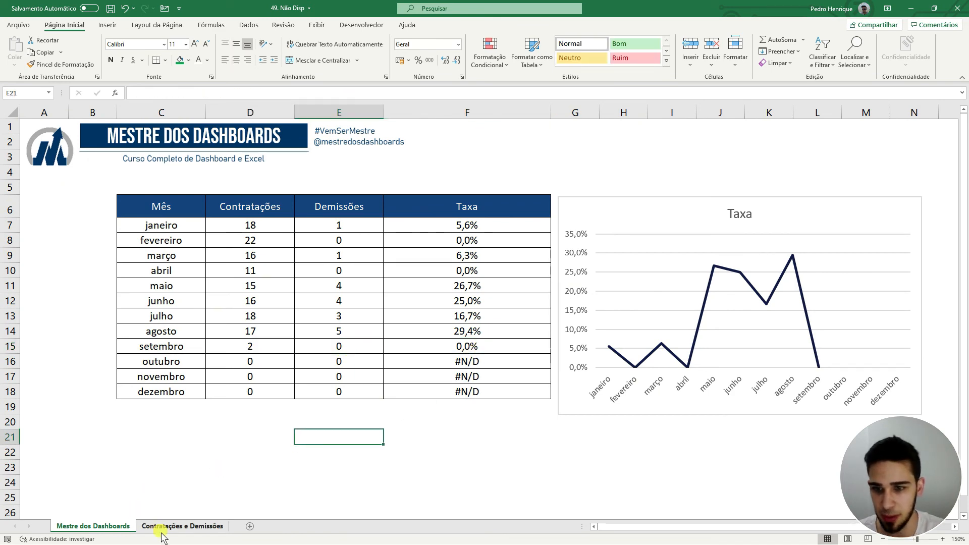
left_click(182, 526)
scroll(459, 331, "up", 20)
scroll(448, 310, "up", 10)
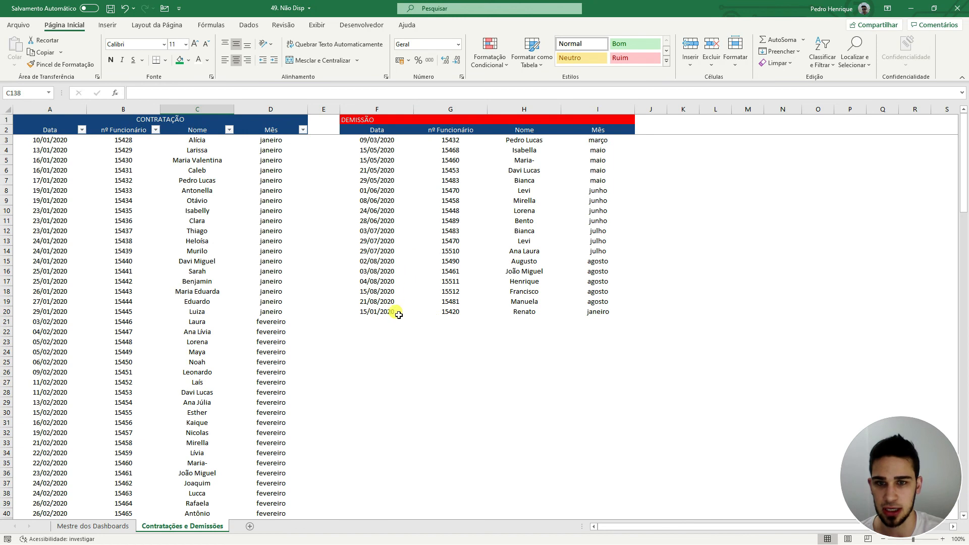
left_click(392, 322)
type("05/09/2020")
key("Tab")
key("Tab")
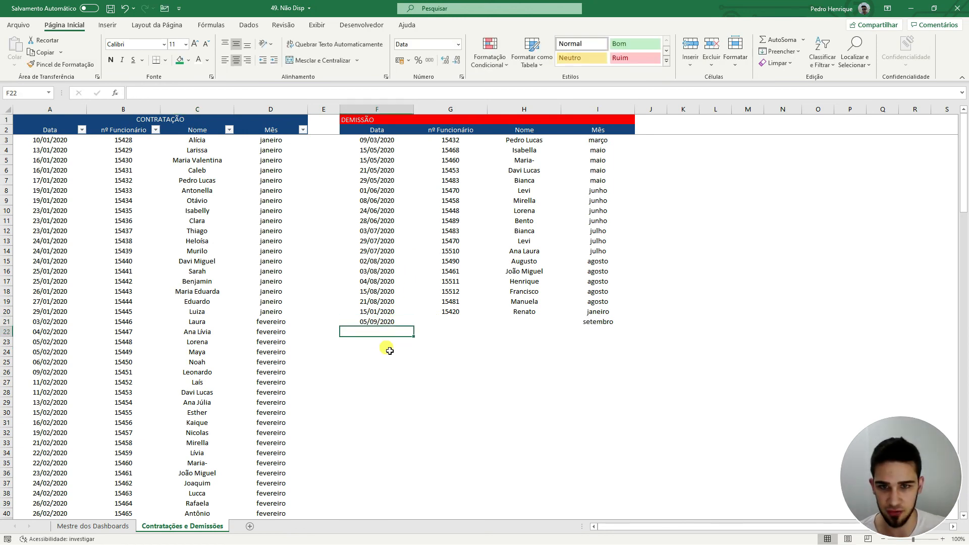
type("Francisco")
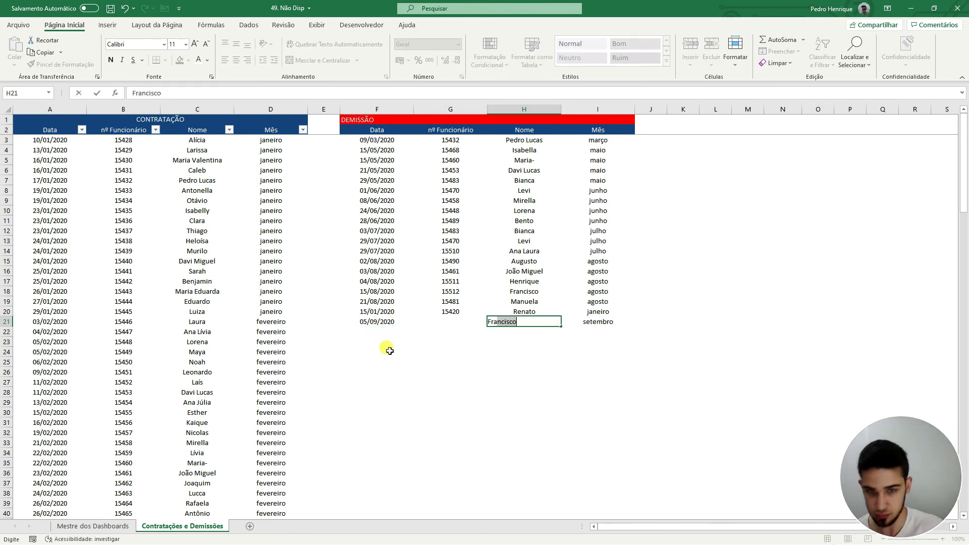
key("Return")
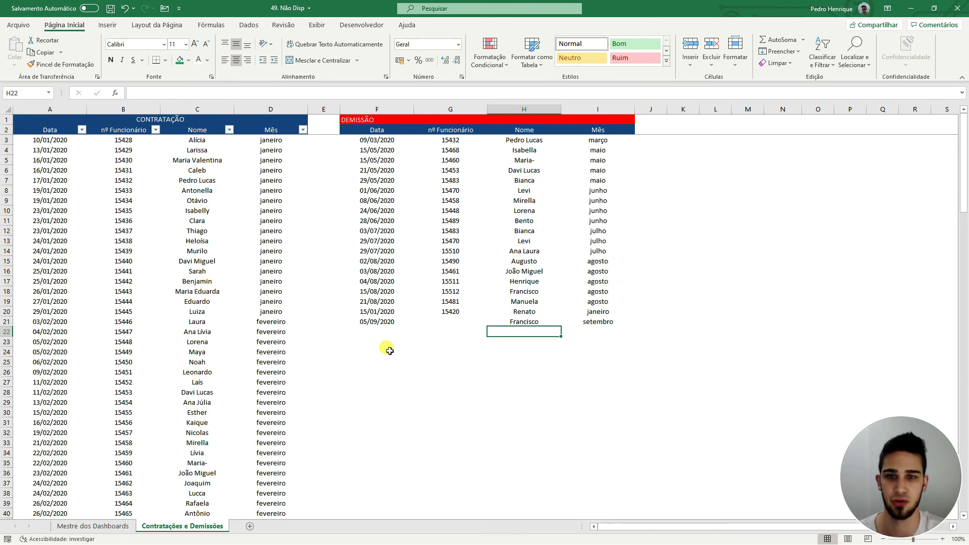
Step: Return to the Mestre dos Dashboards sheet and compare the setembro Taxa and the outubro to dezembro rows with the line chart
left_click(98, 526)
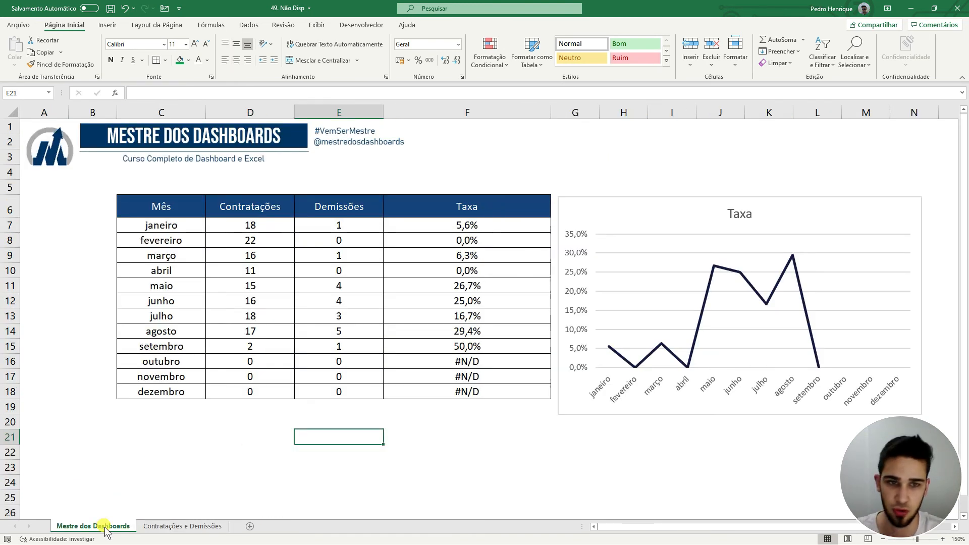
left_click(461, 349)
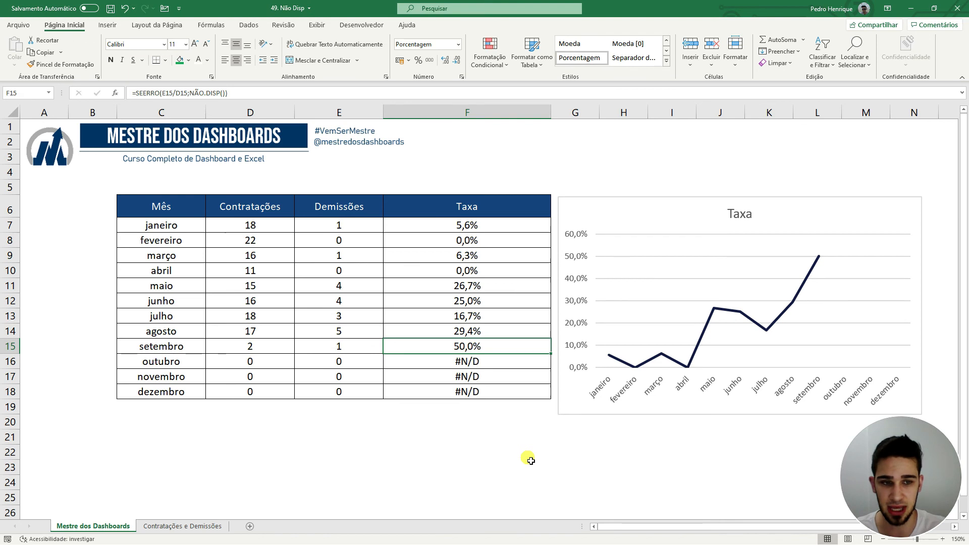
left_click_drag(194, 363, 189, 391)
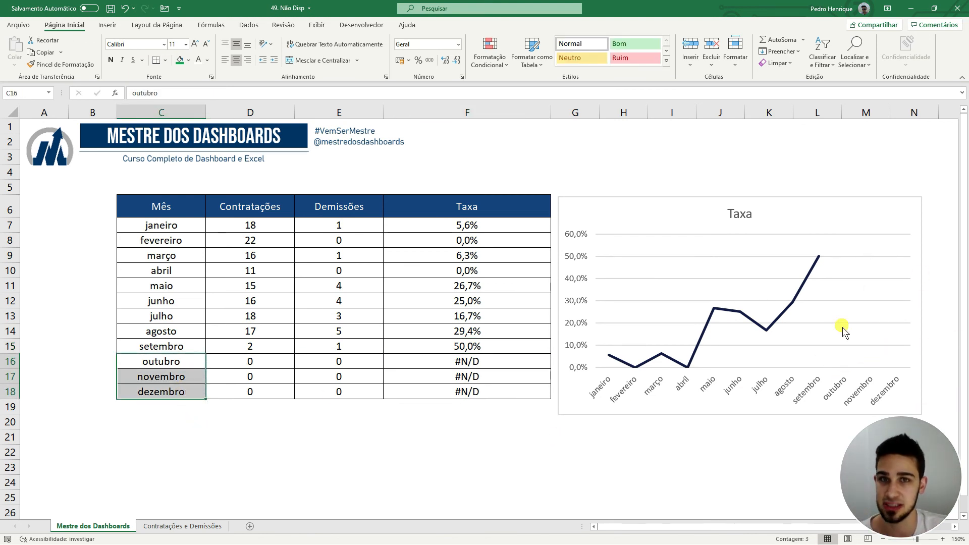
left_click_drag(257, 359, 260, 391)
key("ctrl+v")
left_click(383, 440)
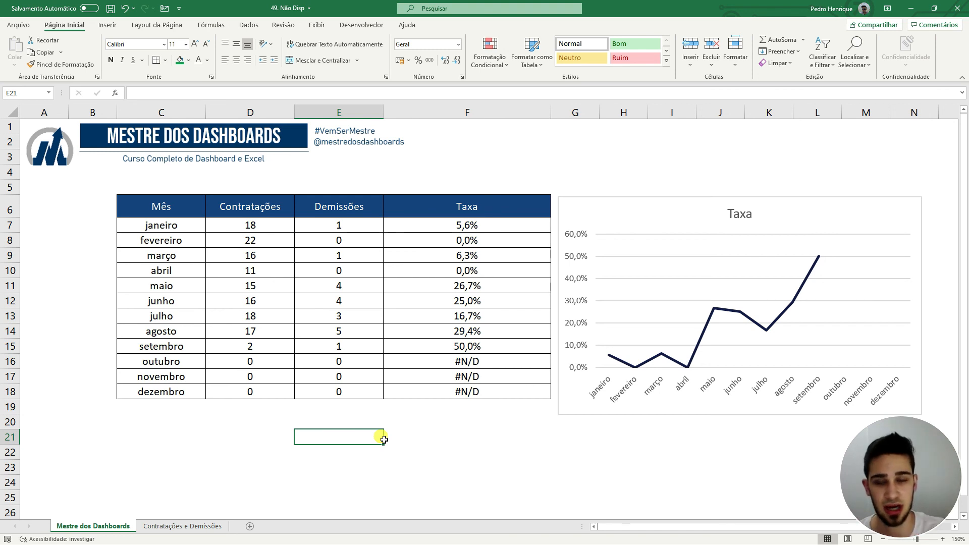
Step: Examine the SEERRO and NÃO.DISP formula in the abril Taxa cell, F10, without editing it
left_click(454, 301)
double_click(417, 271)
left_click_drag(400, 271, 427, 273)
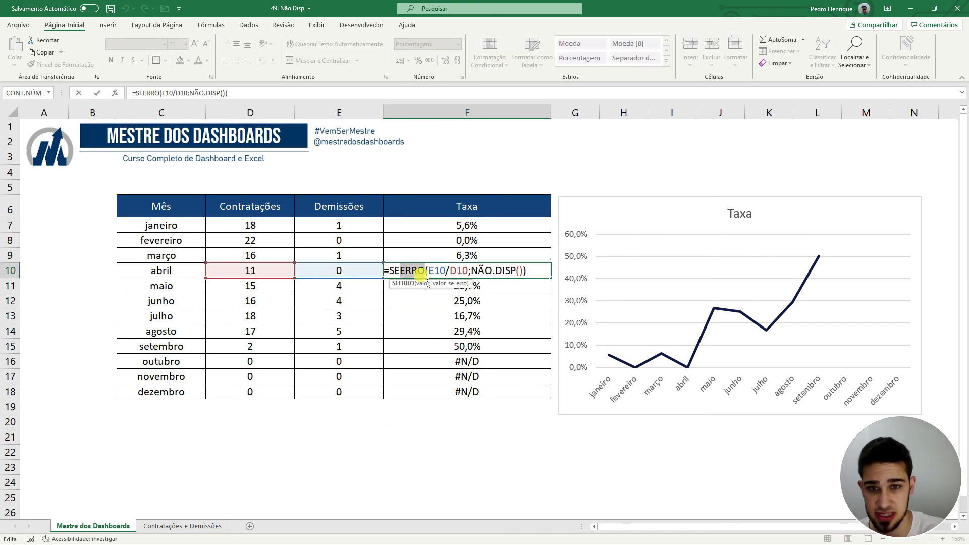
key("Escape")
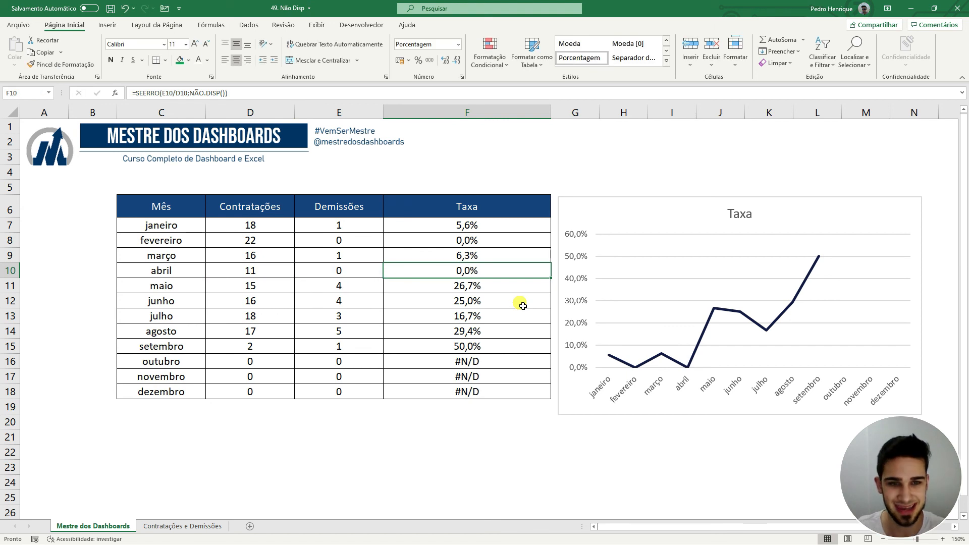